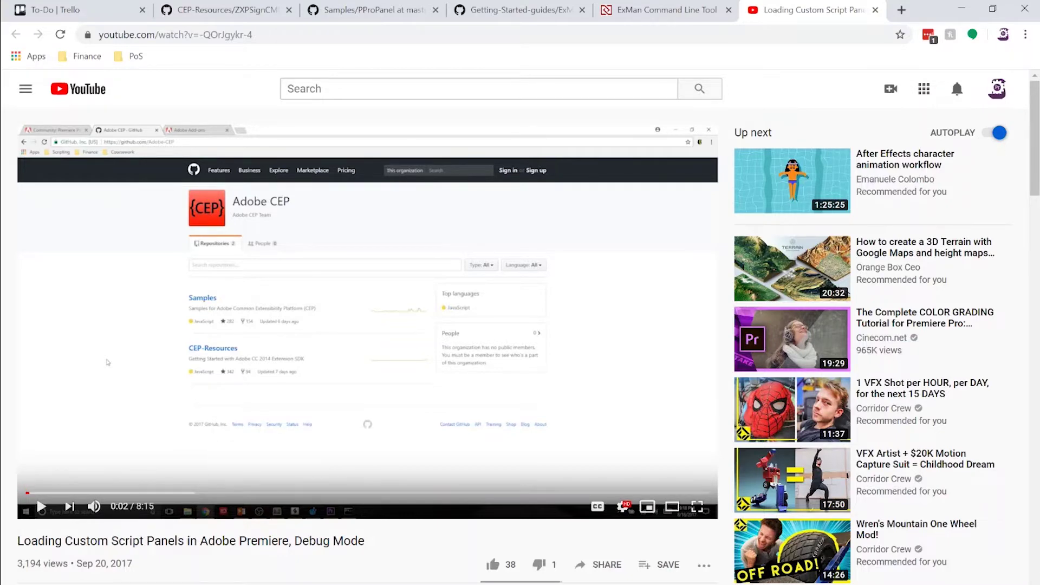
Scroll the Debug Mode video page down to its description and 8 comments.
scroll(380, 546, down, 1)
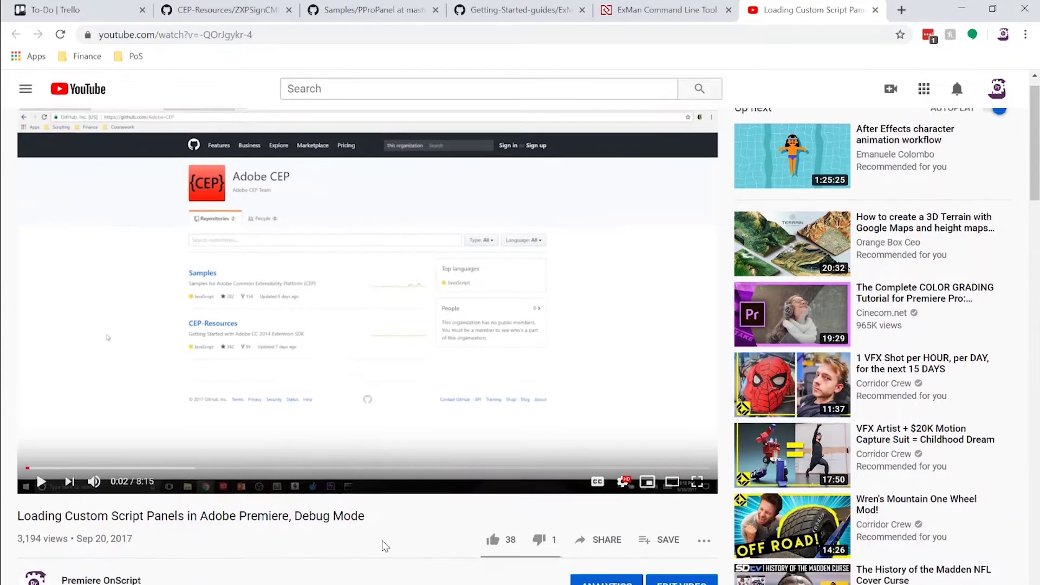
scroll(385, 546, down, 7)
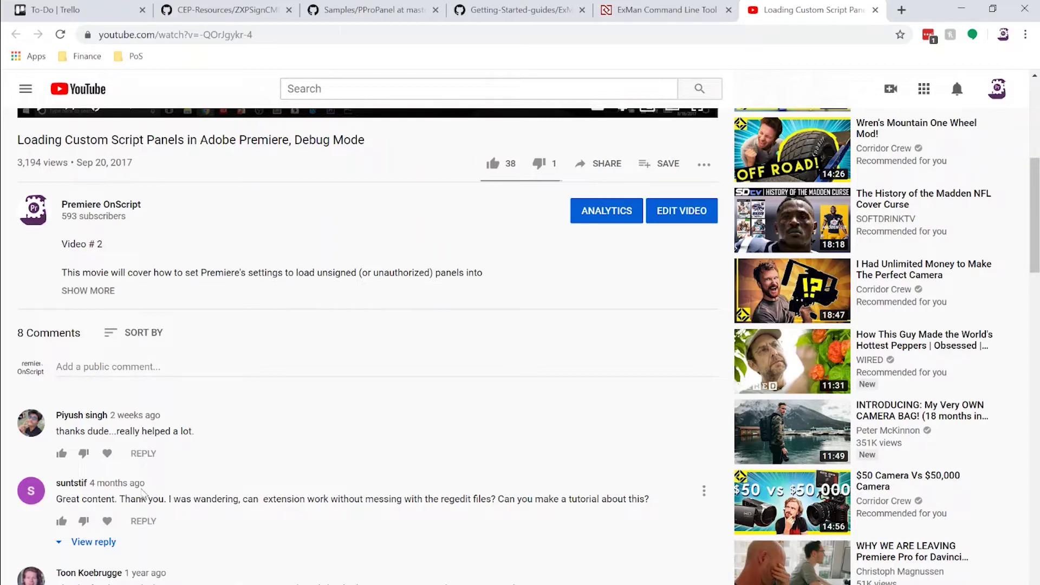
Expand and collapse the reply under a comment, then close the Debug Mode video tab.
click(109, 542)
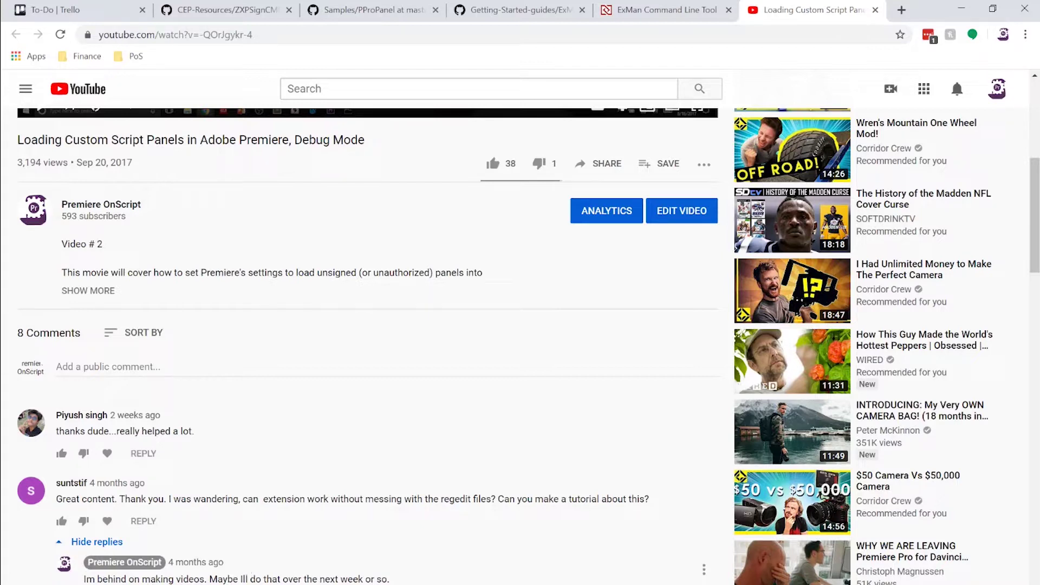
drag(225, 565, 168, 565)
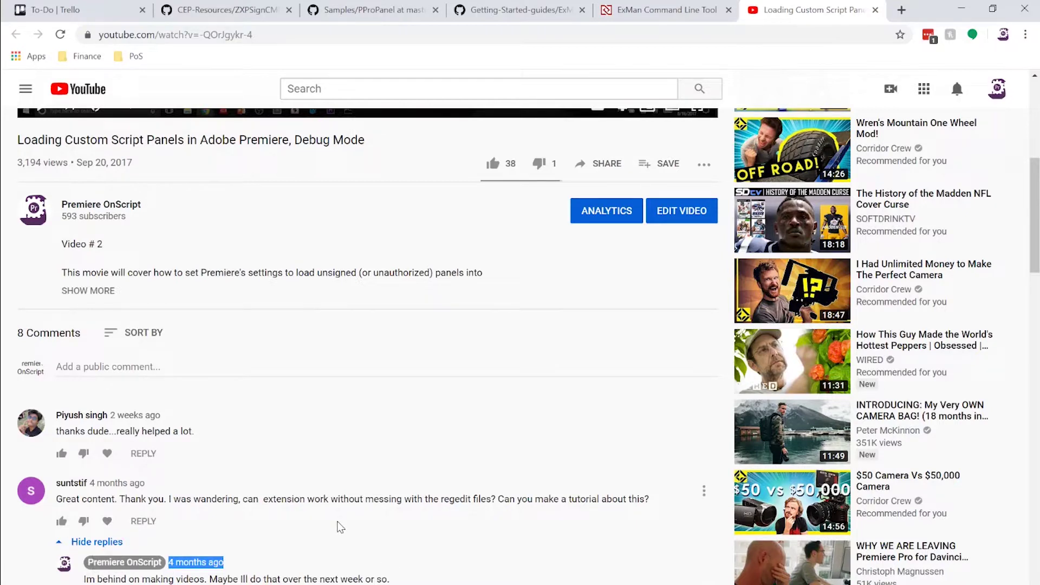
click(311, 521)
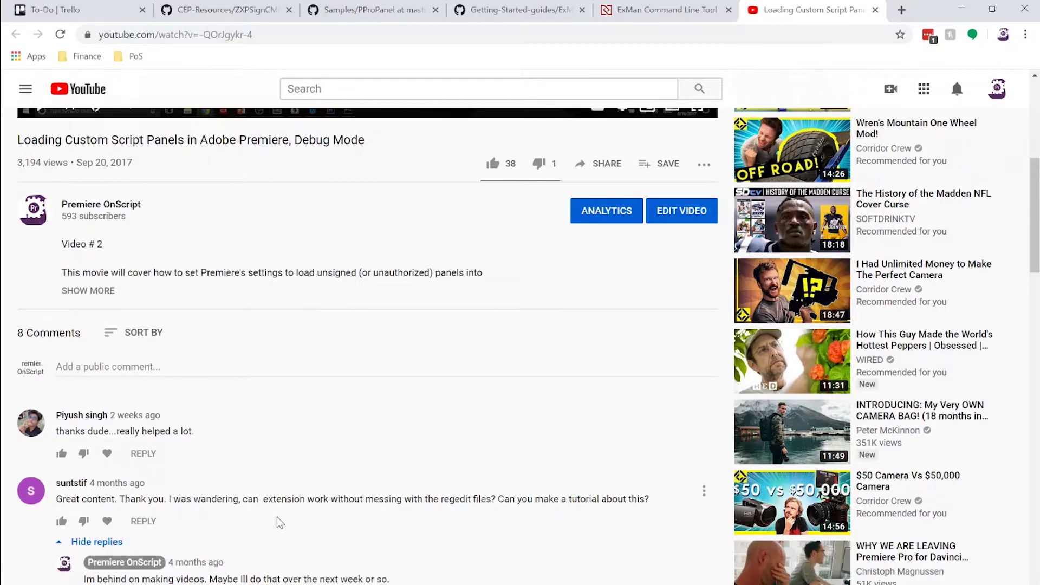
click(95, 542)
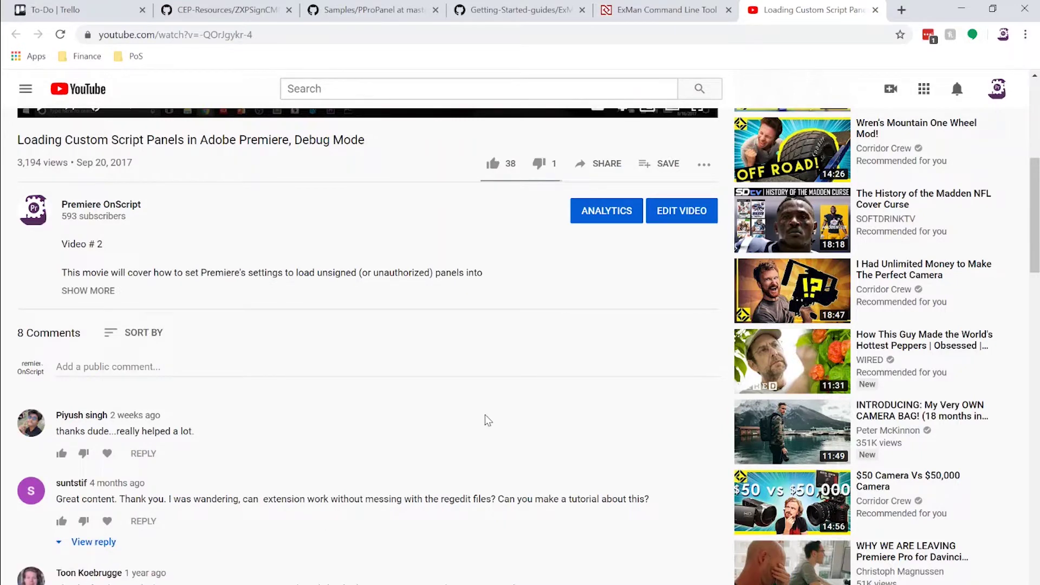
scroll(493, 407, up, 7)
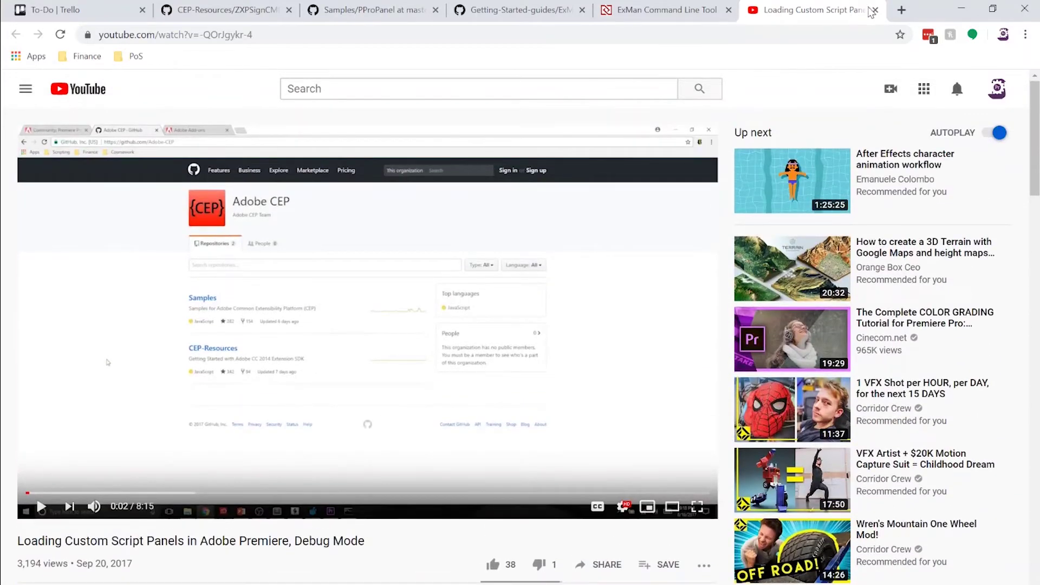
click(875, 10)
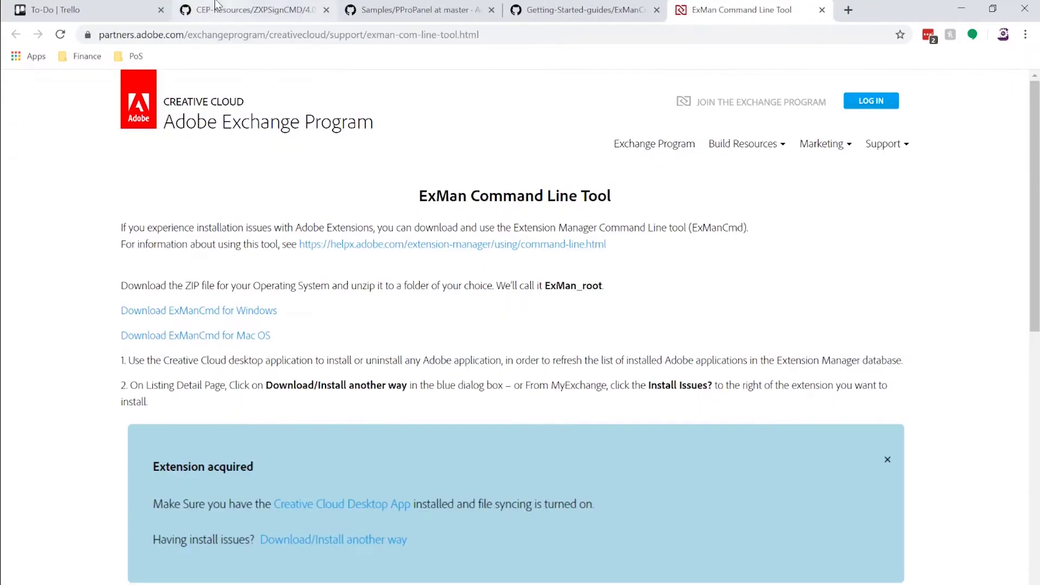
View the CEP-Resources ZXPSignCMD/4.0.7/win64 folder on GitHub, then bring up the _Dist window.
click(220, 9)
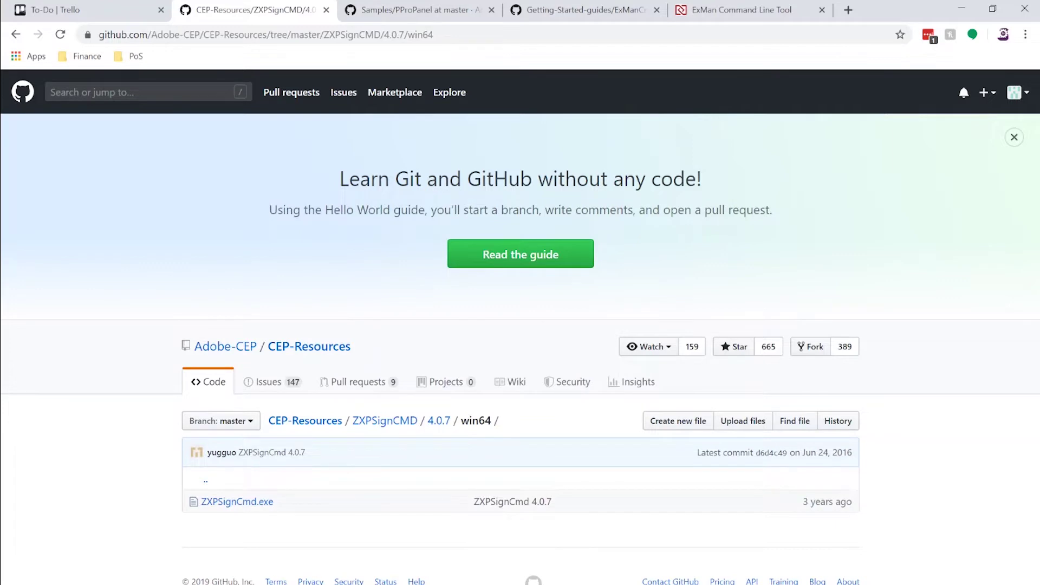
key(alt+Tab)
key(alt+Tab)
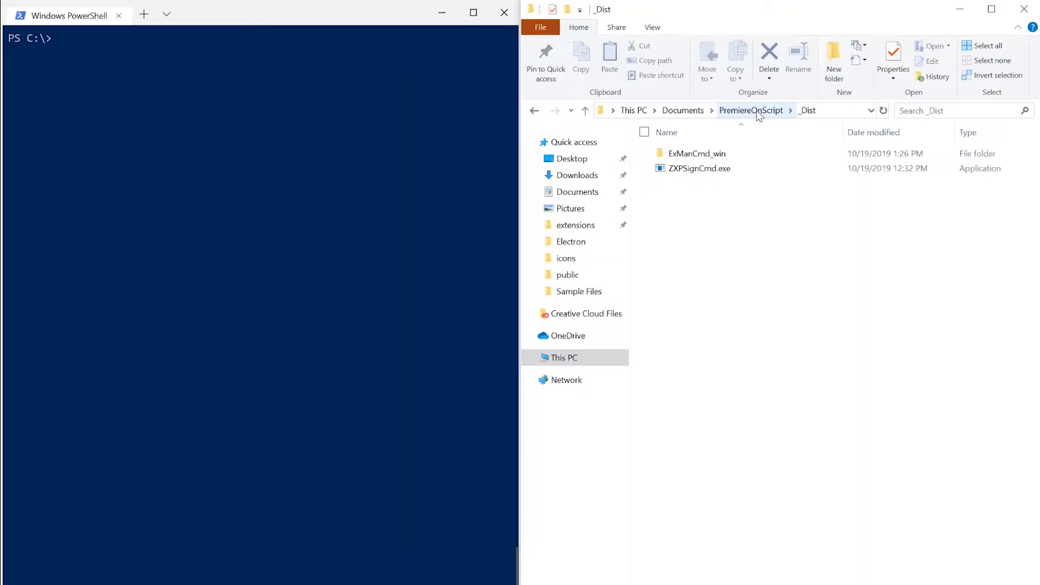
Copy motion-master from PremiereOnScript\Repo into _Dist and open the new copy.
click(756, 111)
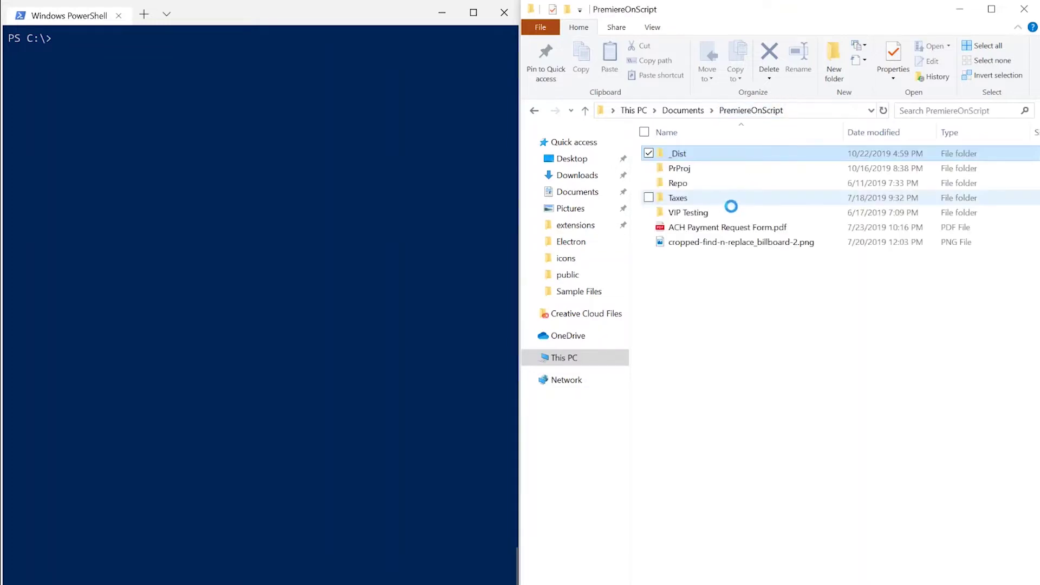
double_click(687, 190)
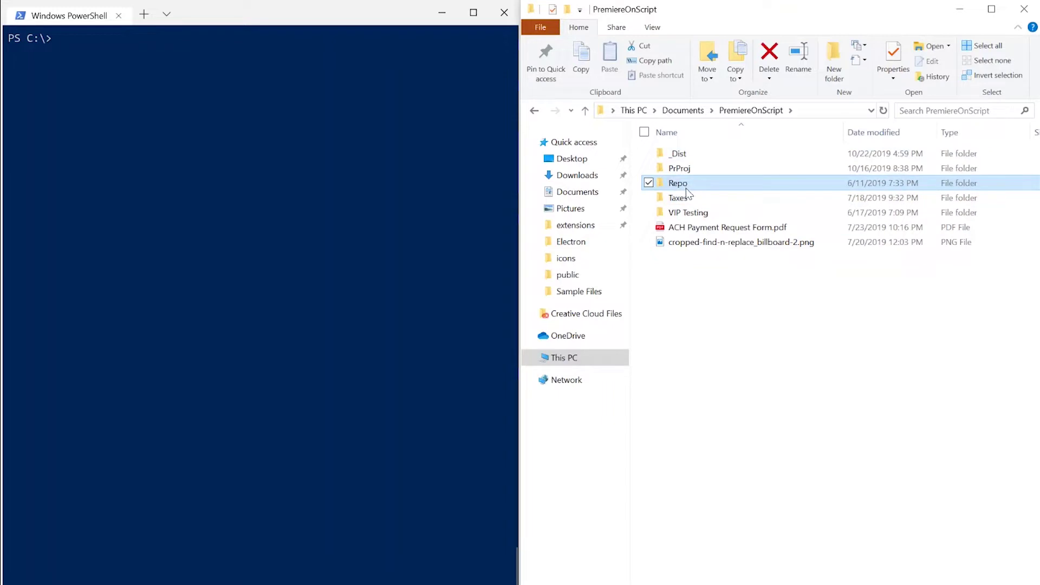
click(701, 170)
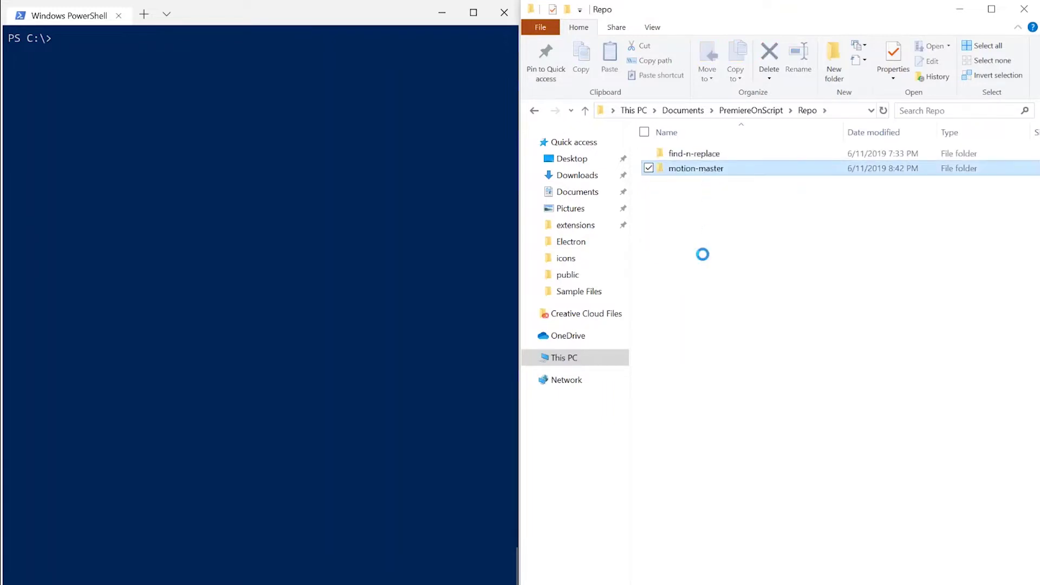
key(alt+Left)
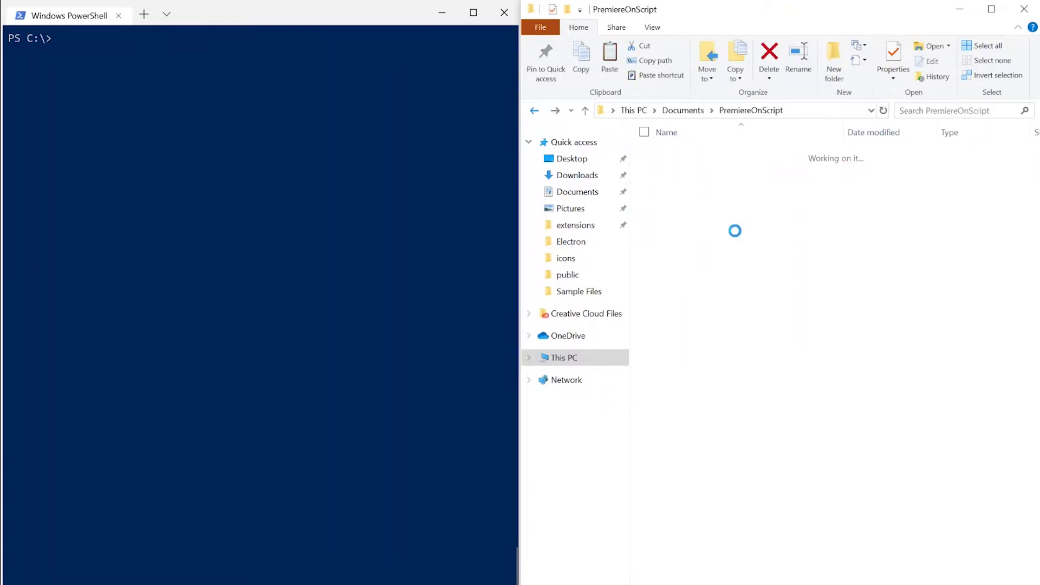
double_click(685, 156)
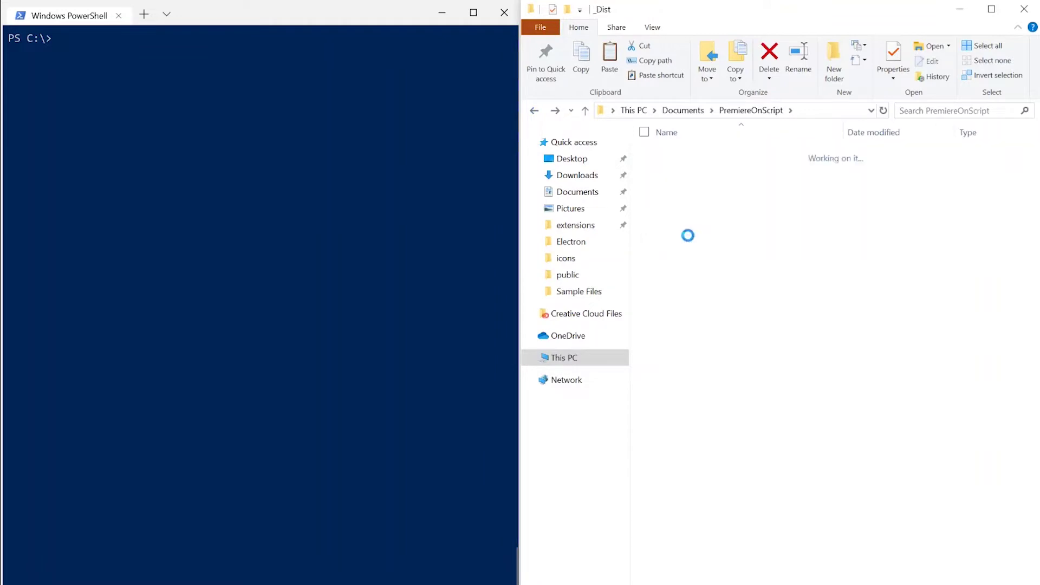
key(ctrl+v)
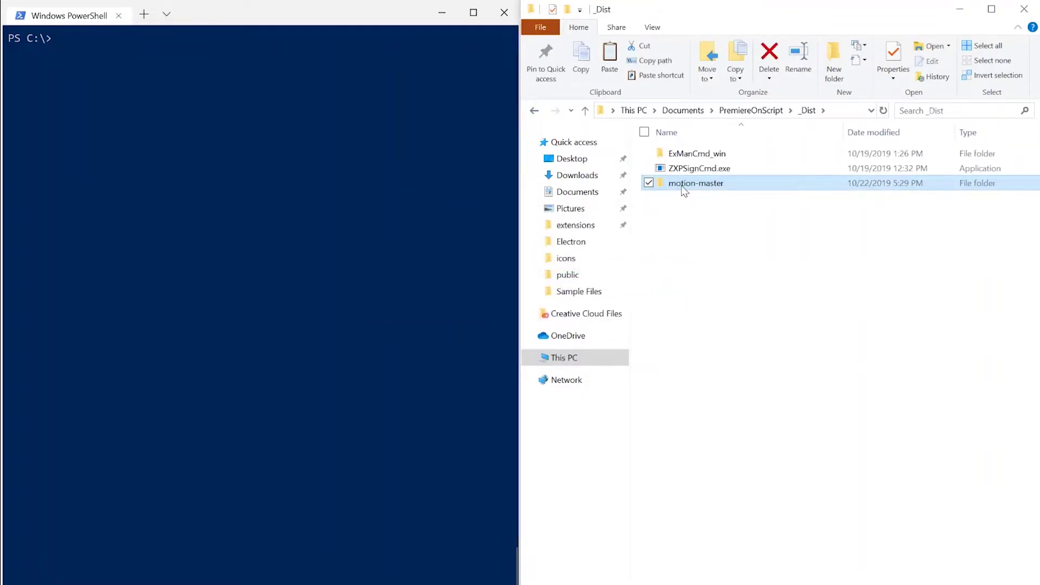
double_click(683, 186)
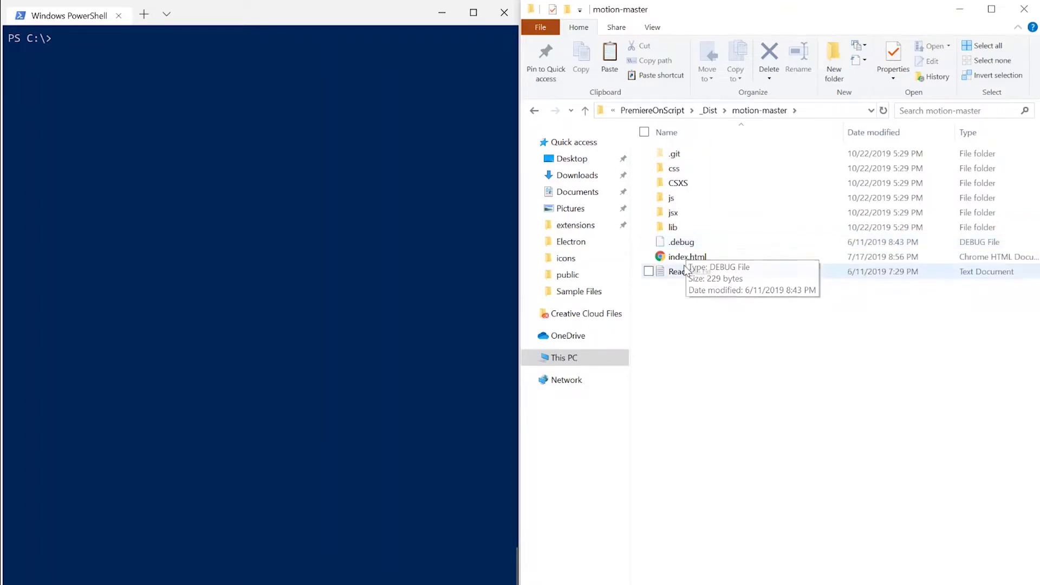
Delete the .debug file and .git folder from the motion-master copy, then return to _Dist.
click(726, 242)
key(Delete)
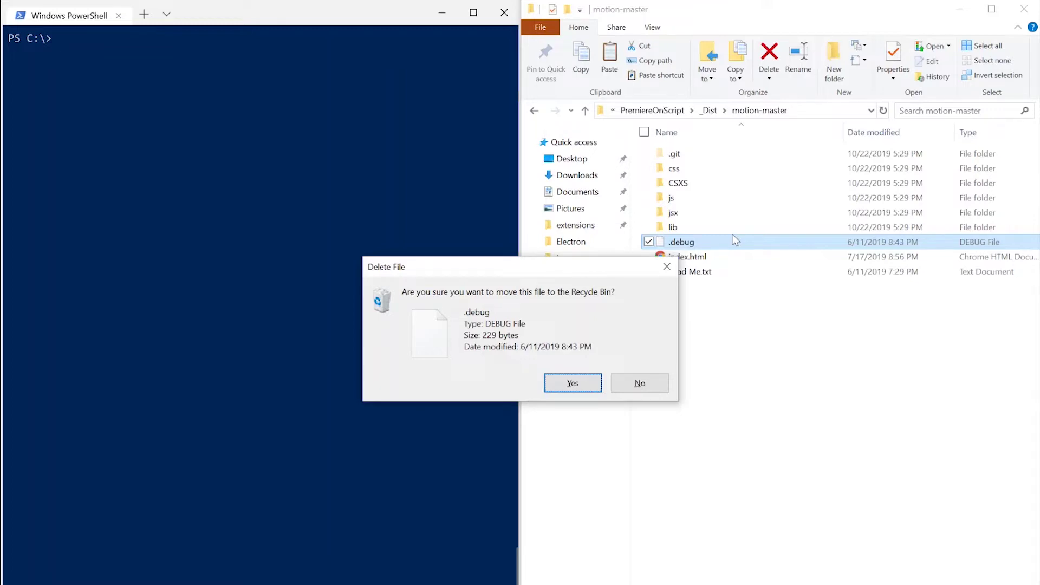
key(Return)
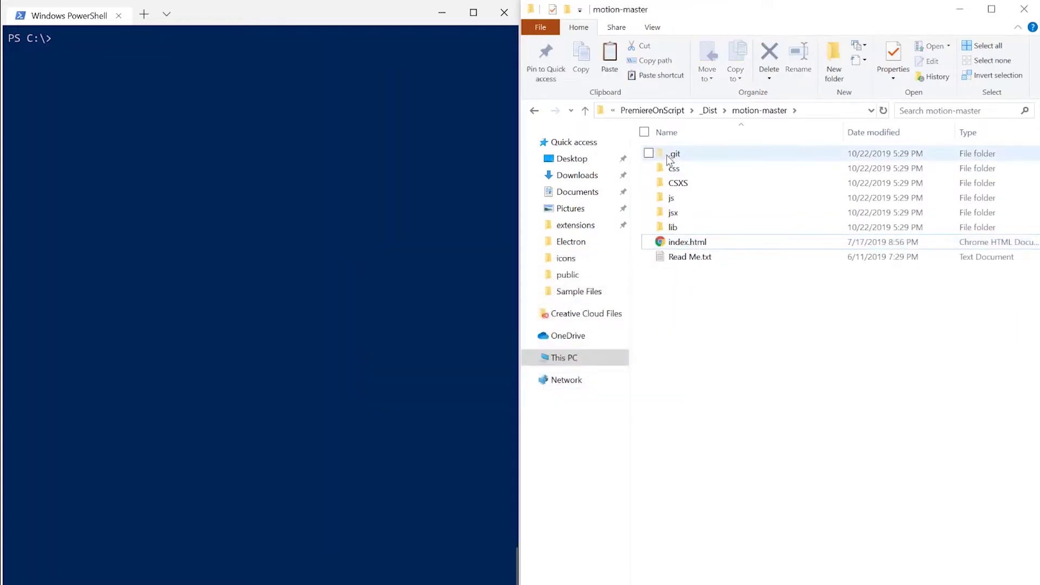
click(671, 155)
key(Delete)
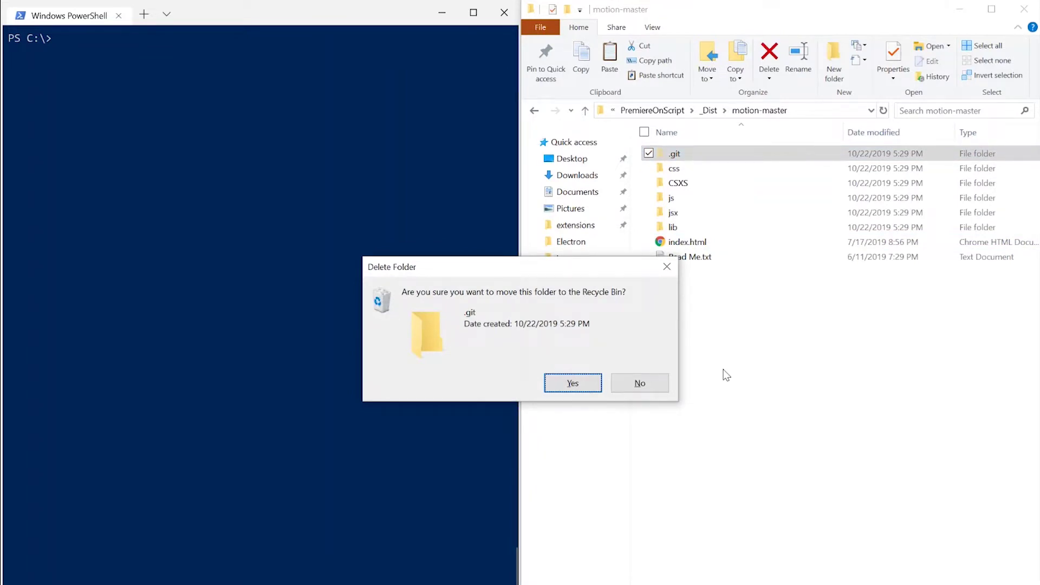
key(Return)
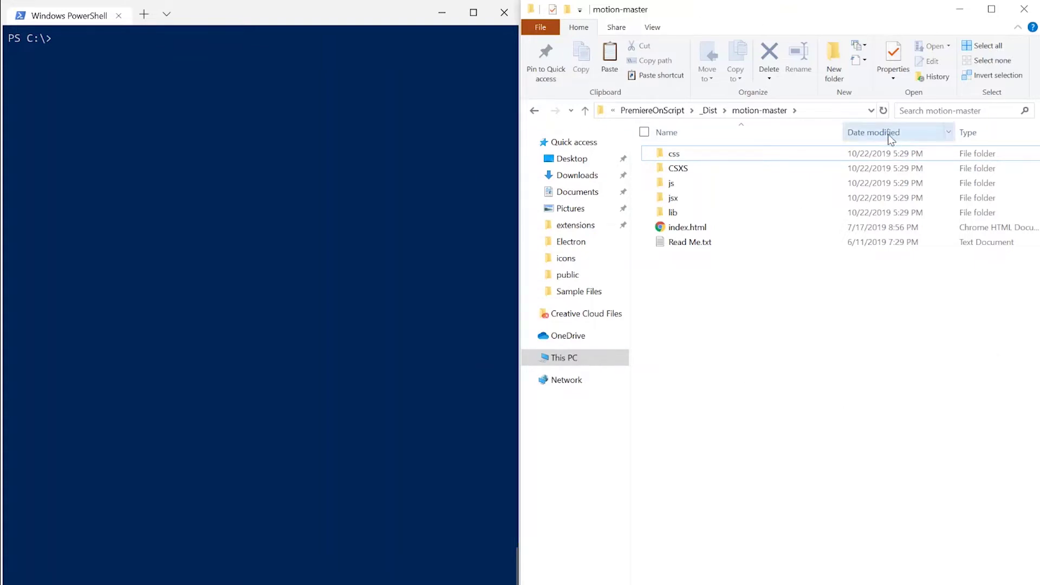
click(711, 112)
In Chrome, navigate Adobe-CEP > CEP-Resources > ZXPSignCMD > 4.0.7 > win64.
key(alt+Tab)
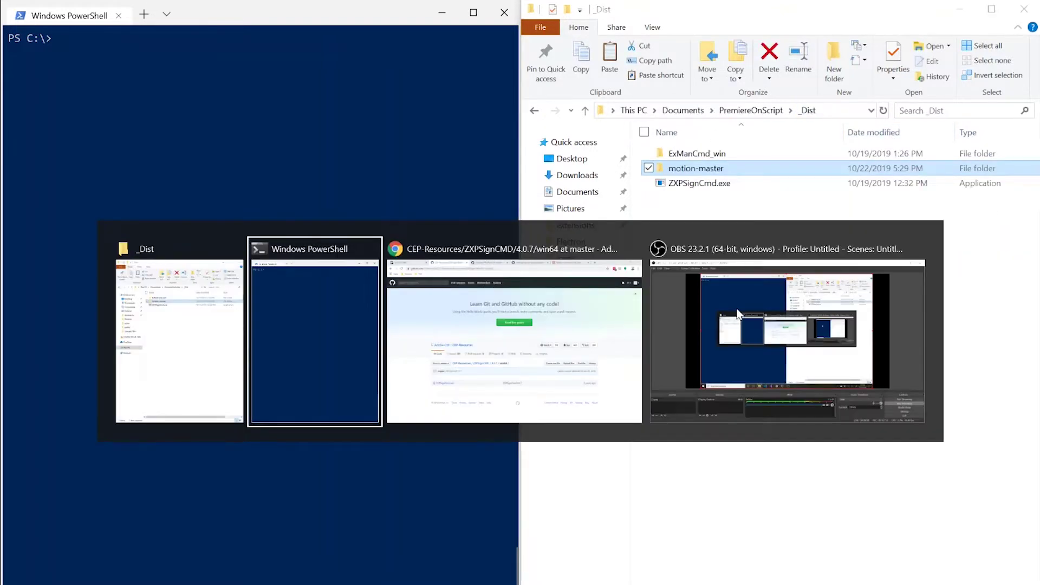
key(alt+Tab)
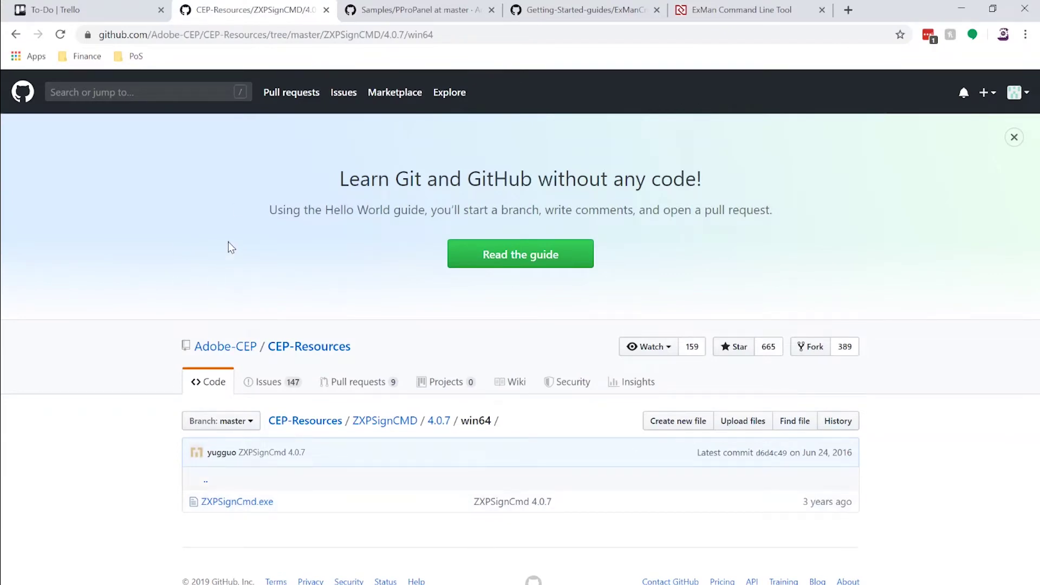
click(236, 346)
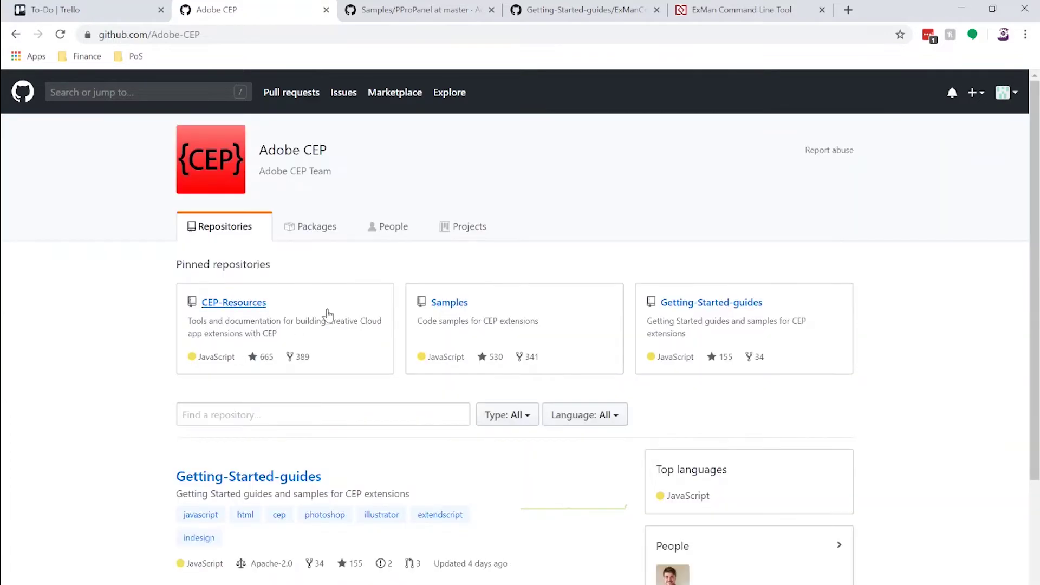
scroll(325, 372, down, 4)
click(227, 478)
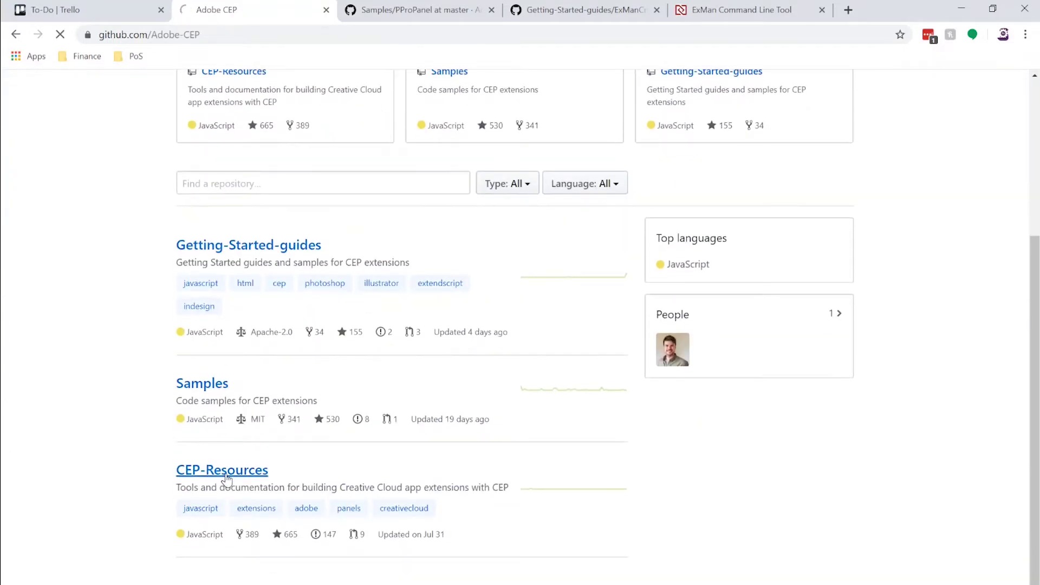
scroll(445, 366, down, 4)
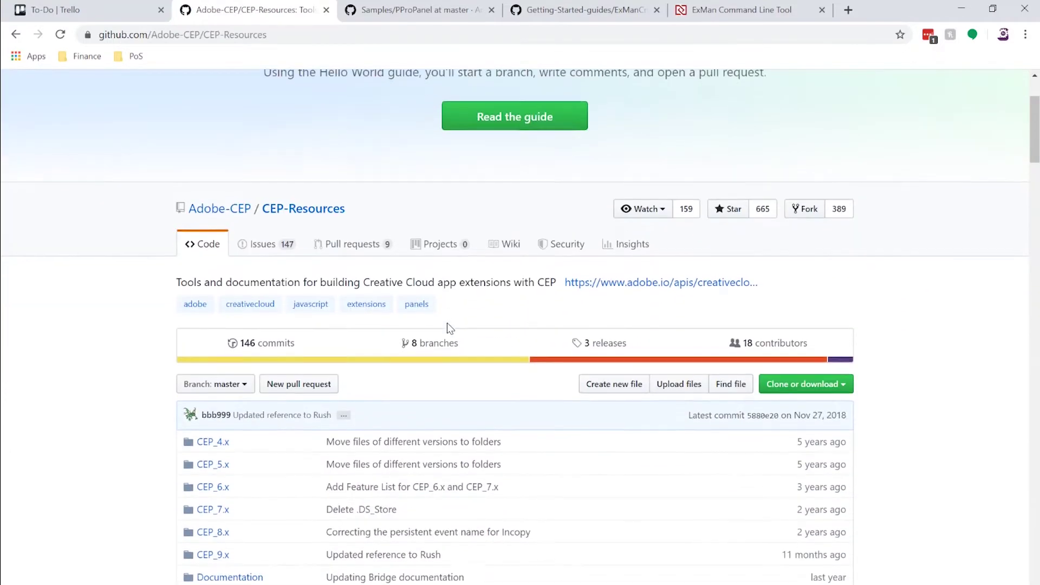
scroll(249, 490, down, 1)
click(219, 472)
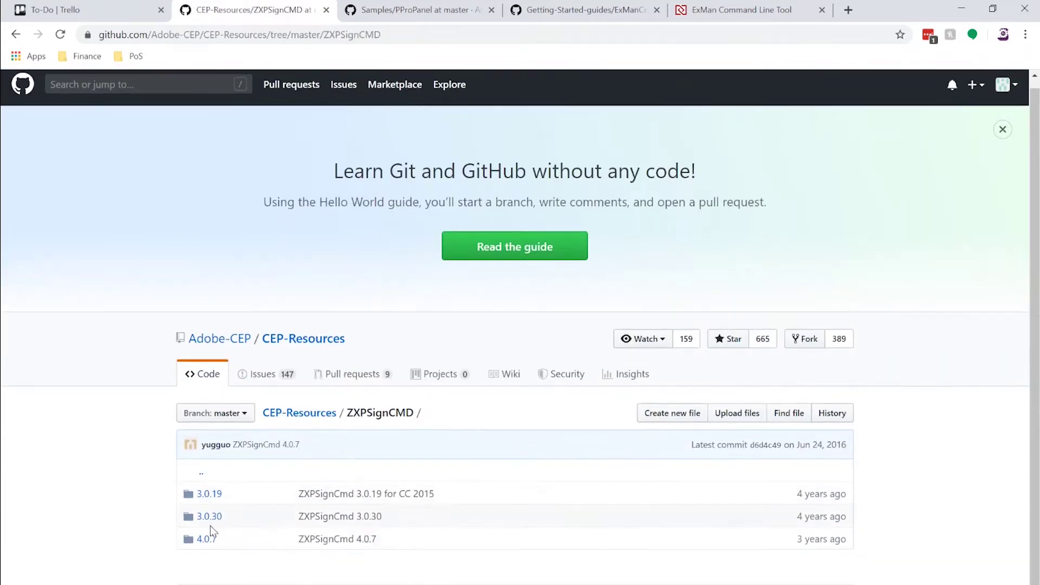
click(207, 547)
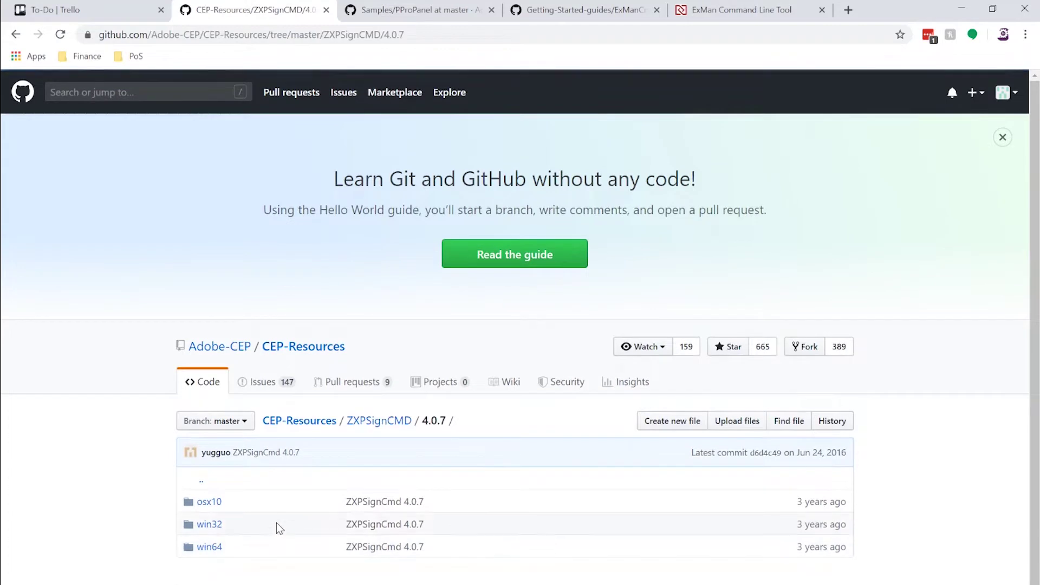
click(209, 538)
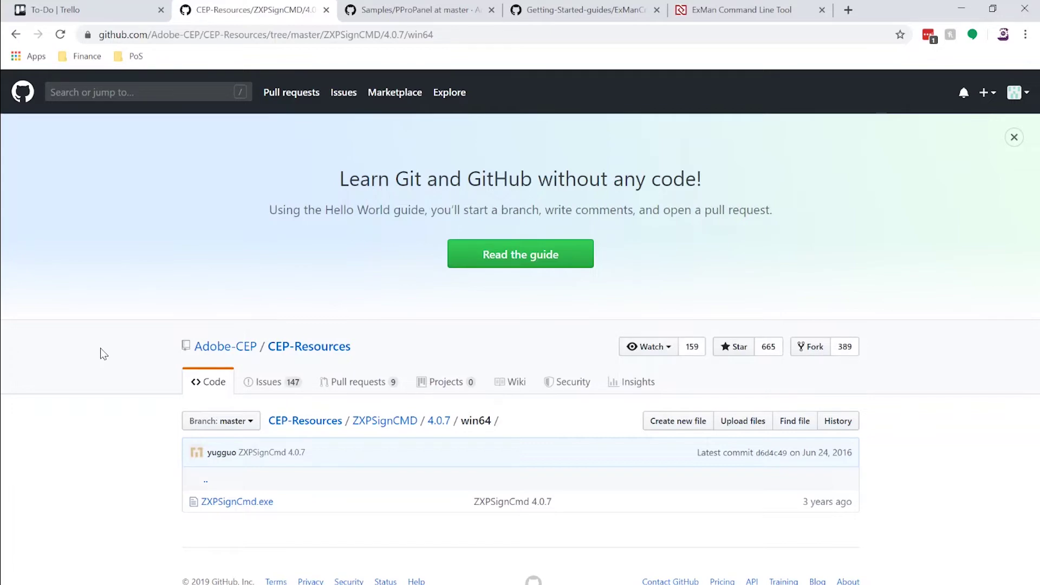
Scroll the PProPanel ReadMe to '6. Package and deploy your panel' and select ZXPSignCmd in its certificate command.
click(428, 9)
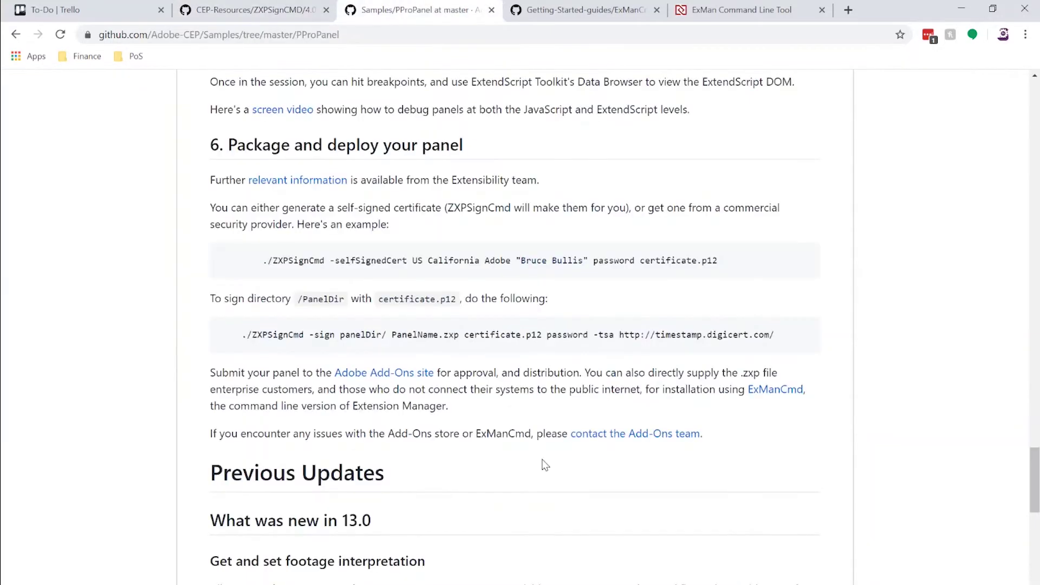
key(Home)
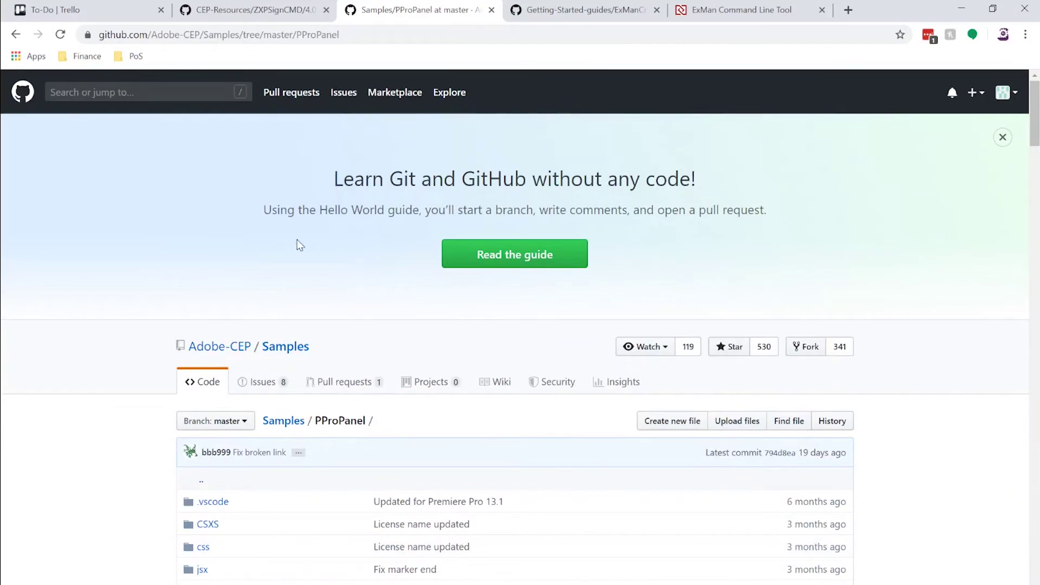
scroll(350, 266, down, 10)
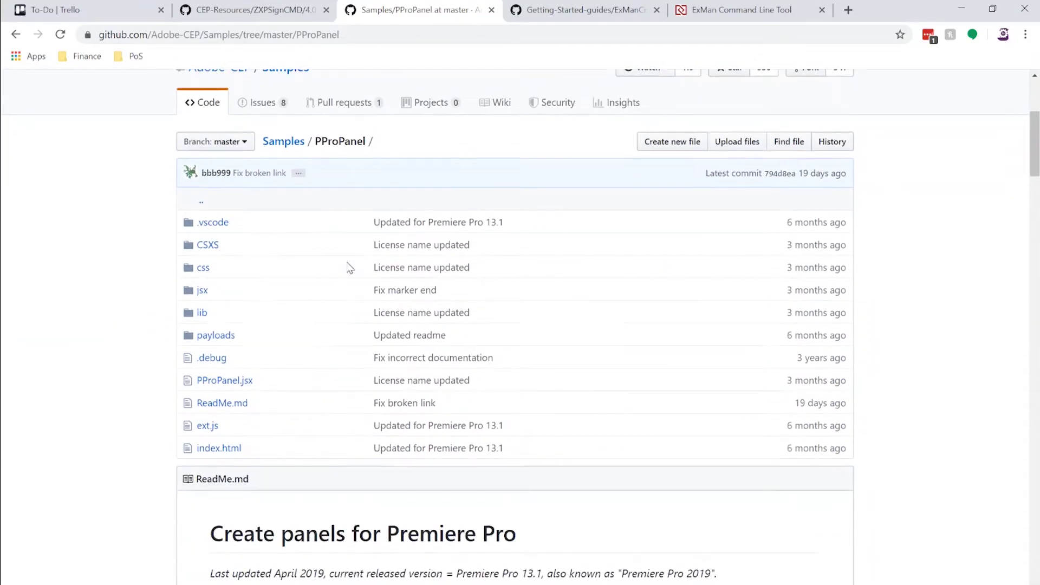
scroll(349, 266, down, 15)
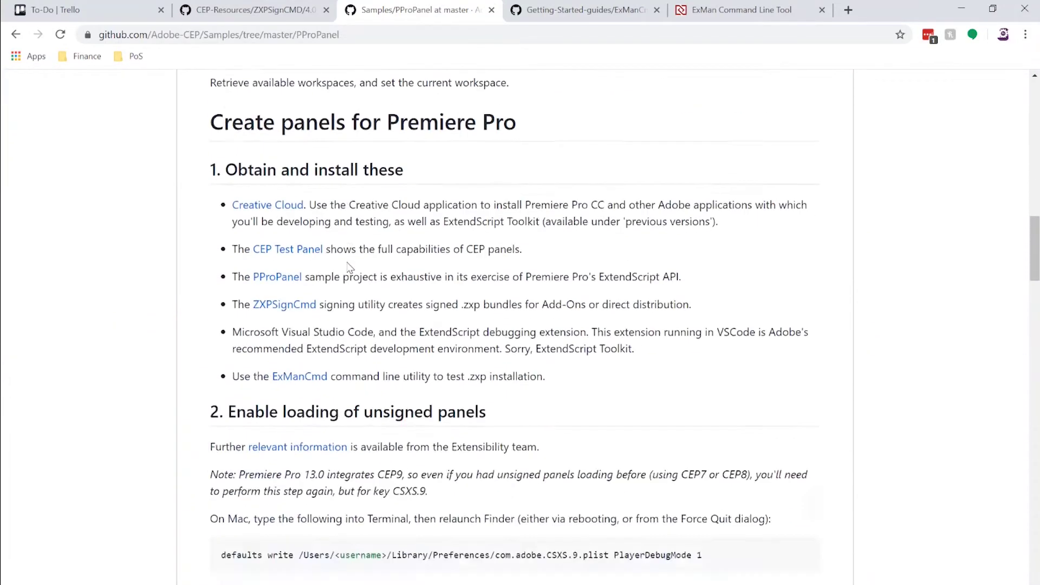
scroll(350, 266, up, 15)
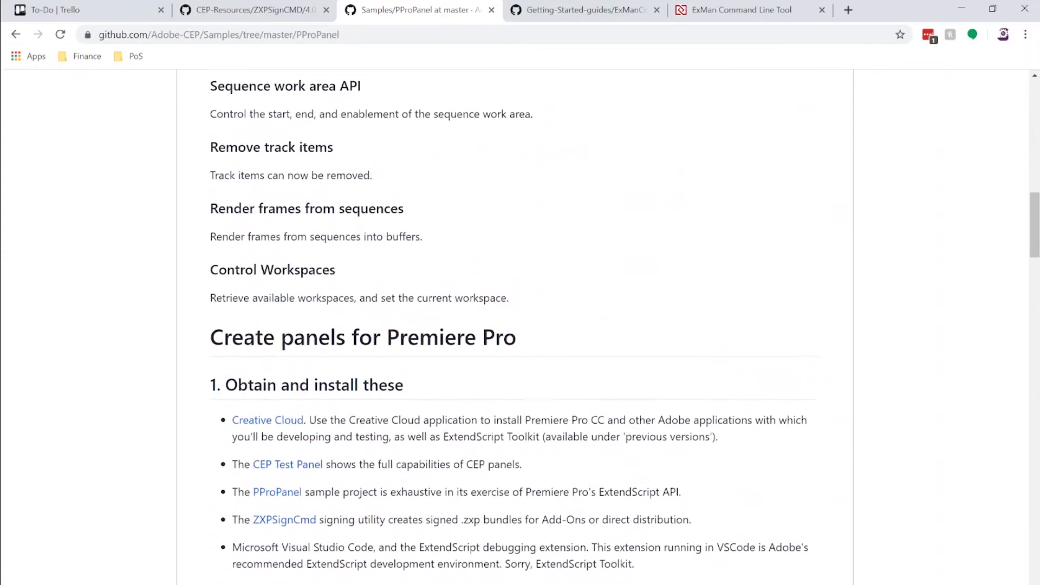
scroll(458, 294, down, 20)
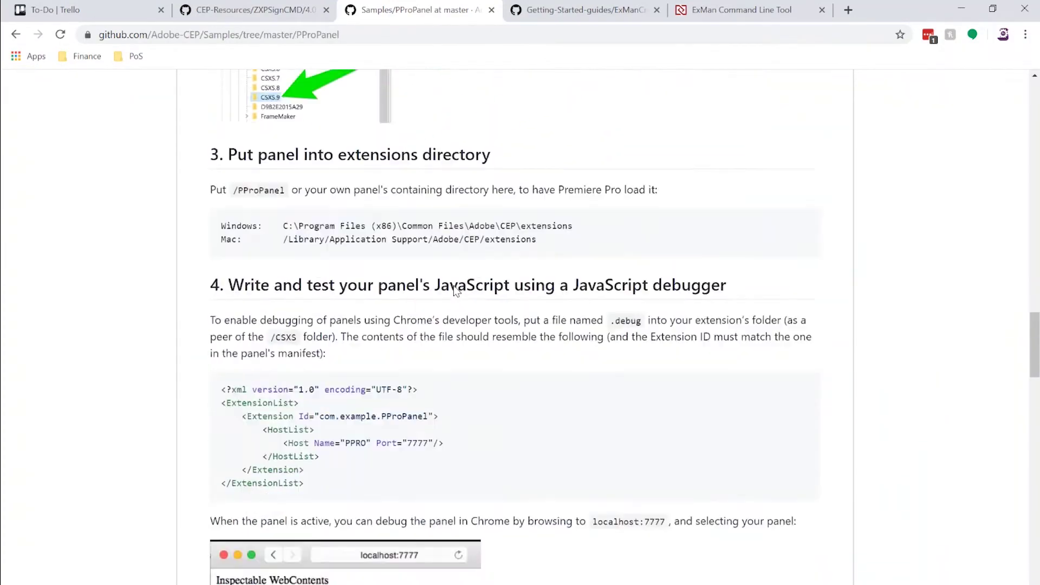
scroll(454, 288, down, 15)
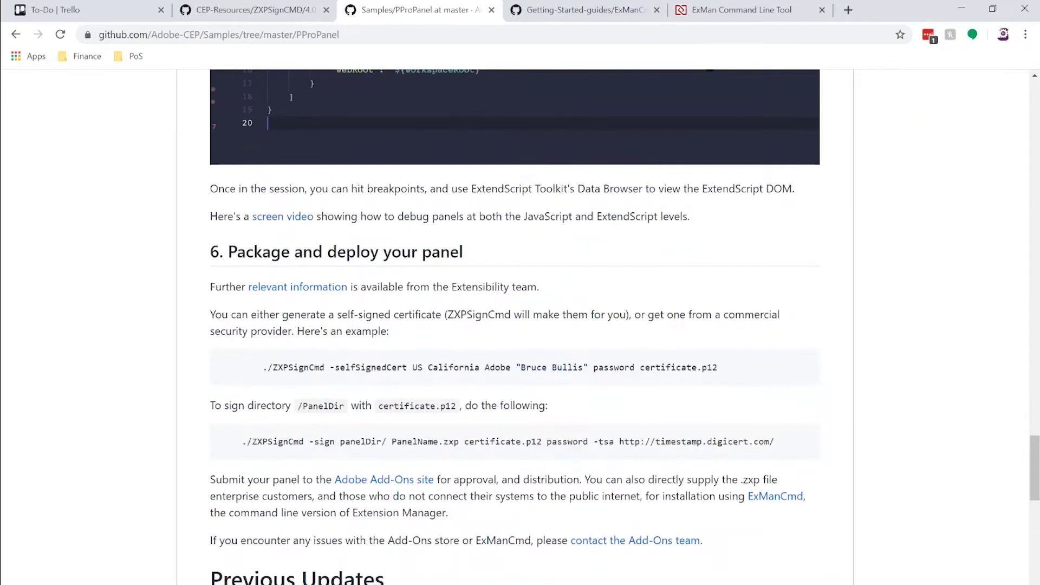
scroll(532, 212, up, 2)
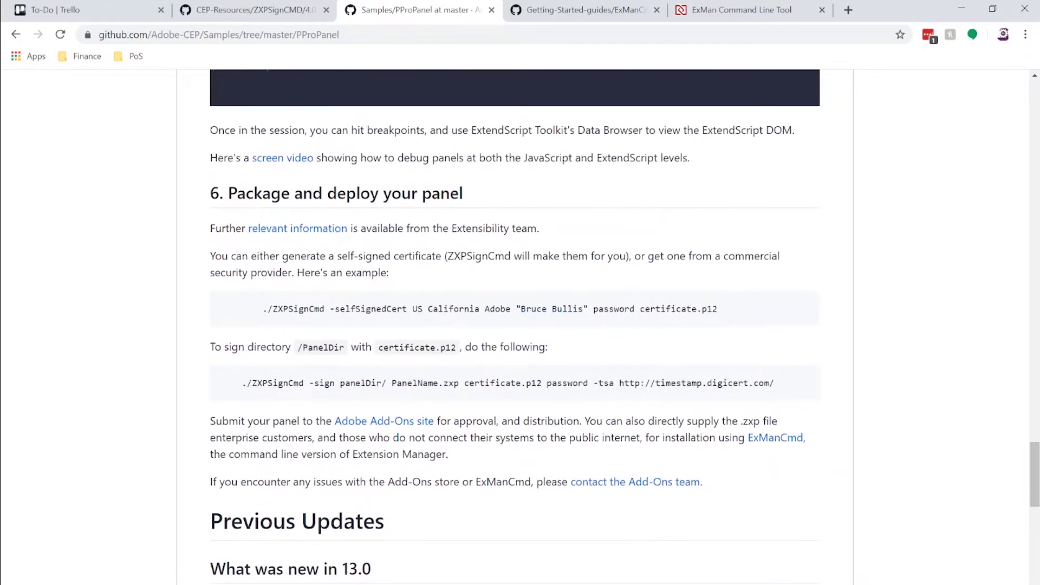
double_click(298, 309)
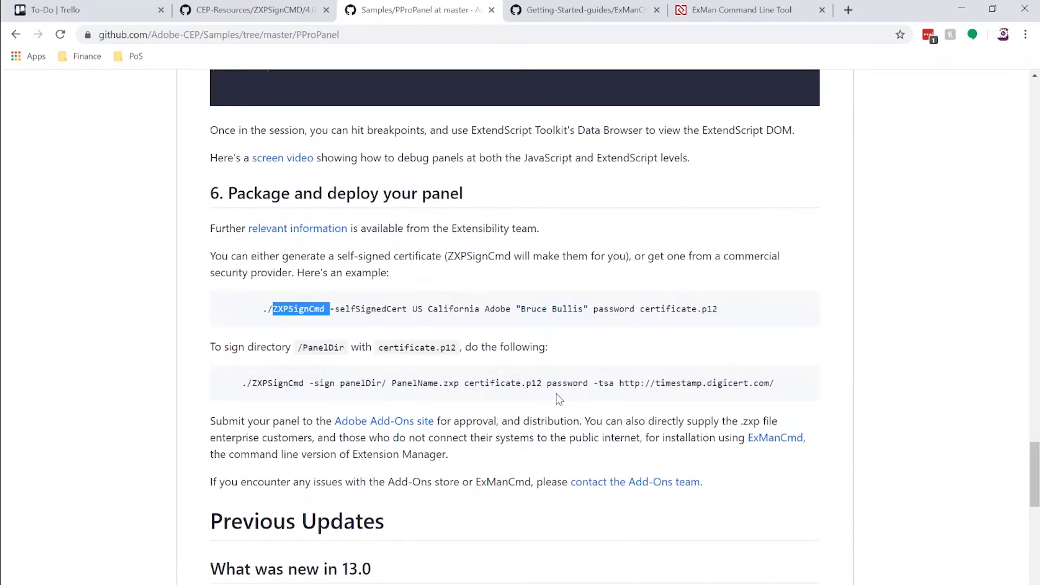
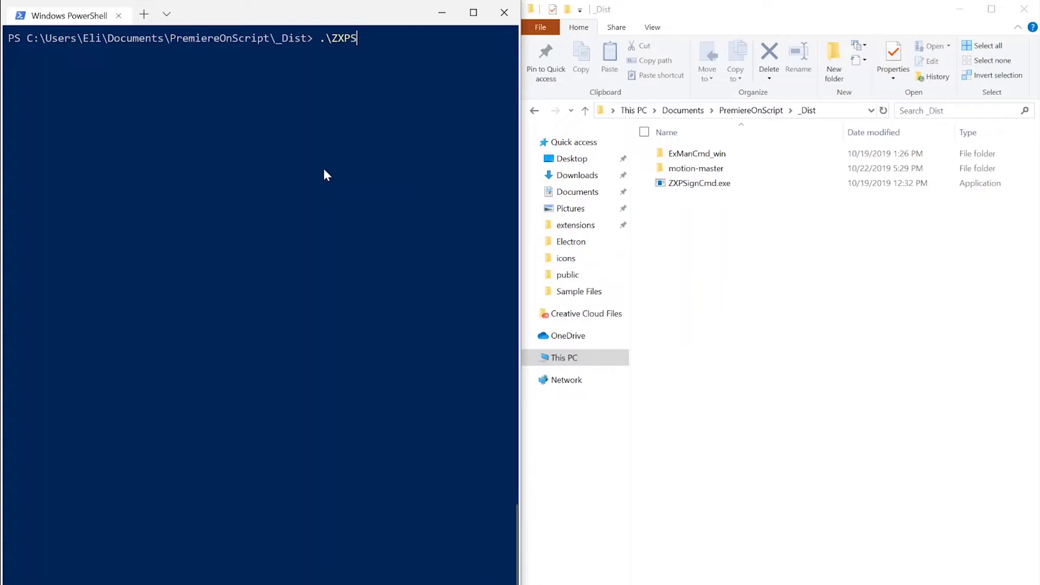
Run .\ZXPSignCmd.exe, fixing the mistyped .exxe extension, to print its usage help.
text(d.exxe)
key(Return)
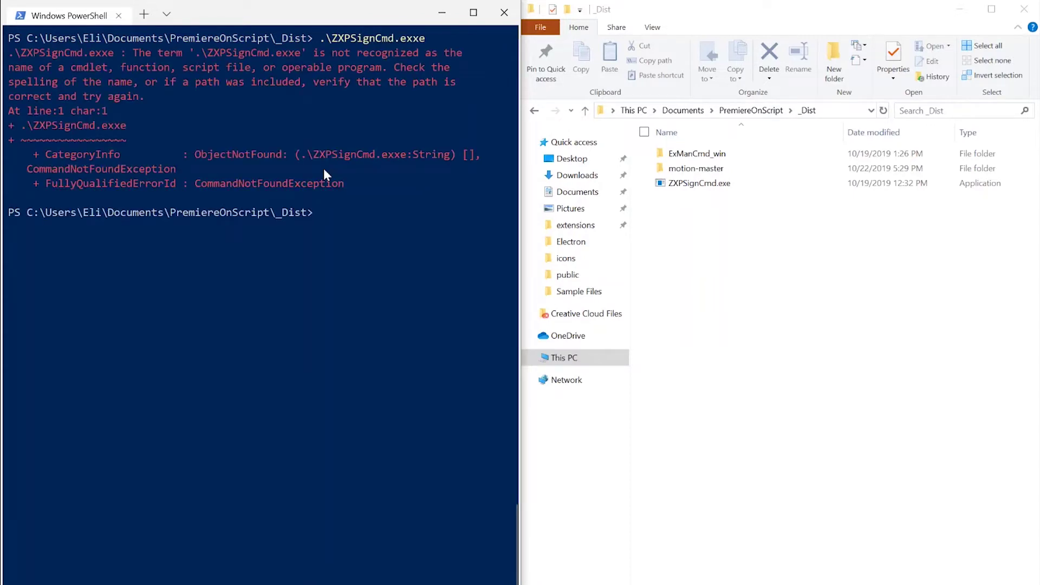
key(Up)
key(Left)
key(BackSpace)
key(Return)
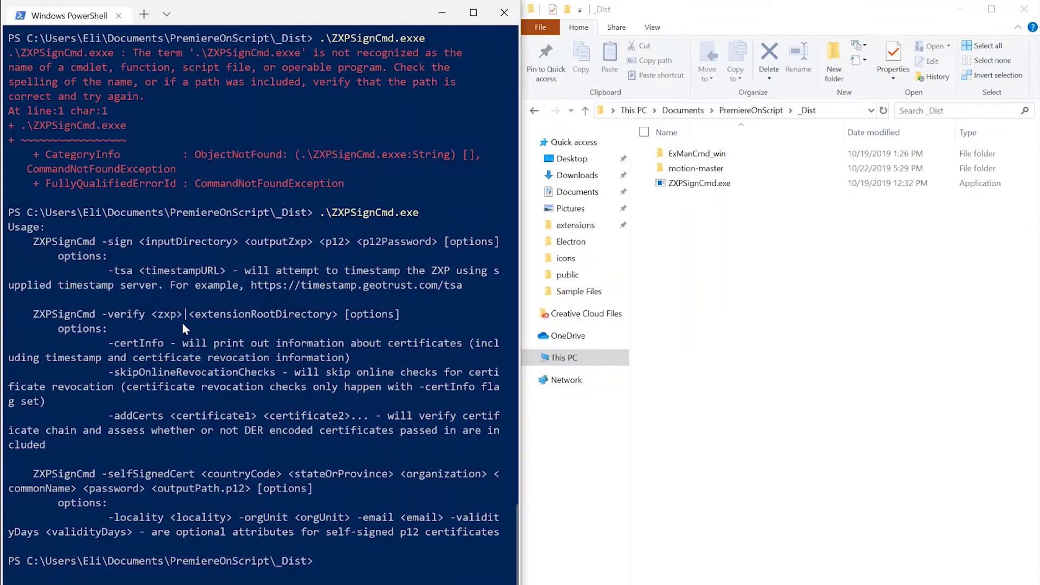
Clear the PowerShell console with cls.
key(alt+Tab)
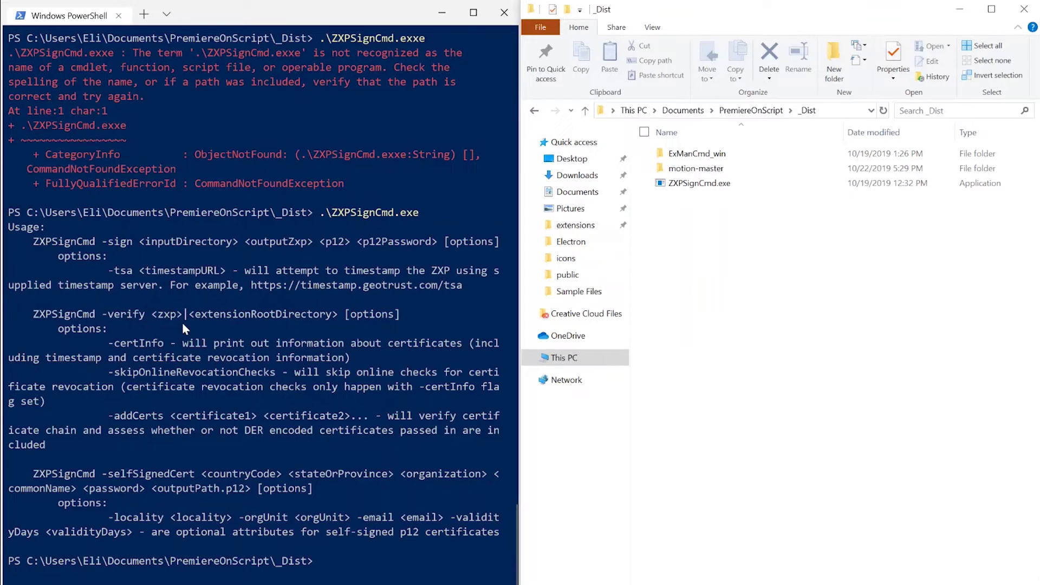
click(174, 359)
text(cls)
key(Return)
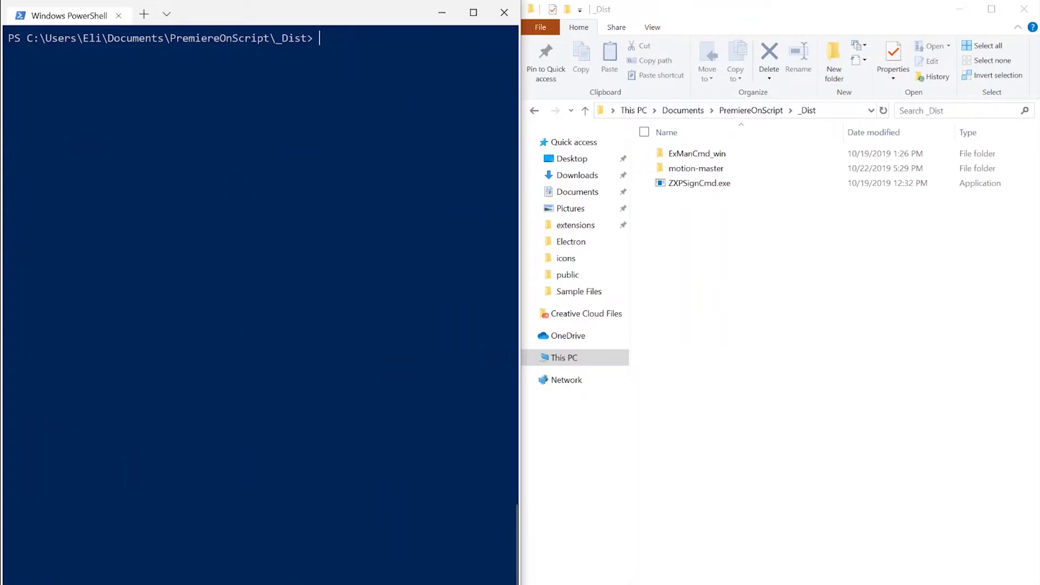
Generate the self-signed certificate onScriptCert.p12 for US, California, PremiereOnScript with the author's name and password.
text(.\ZXPSignCmd.exe)
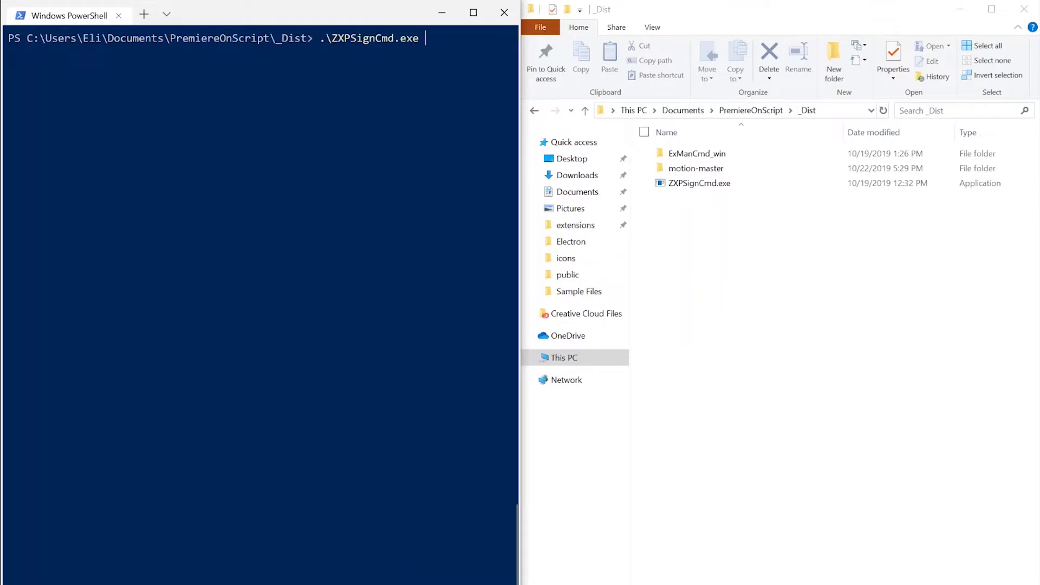
key(alt+Tab)
key(alt+Tab)
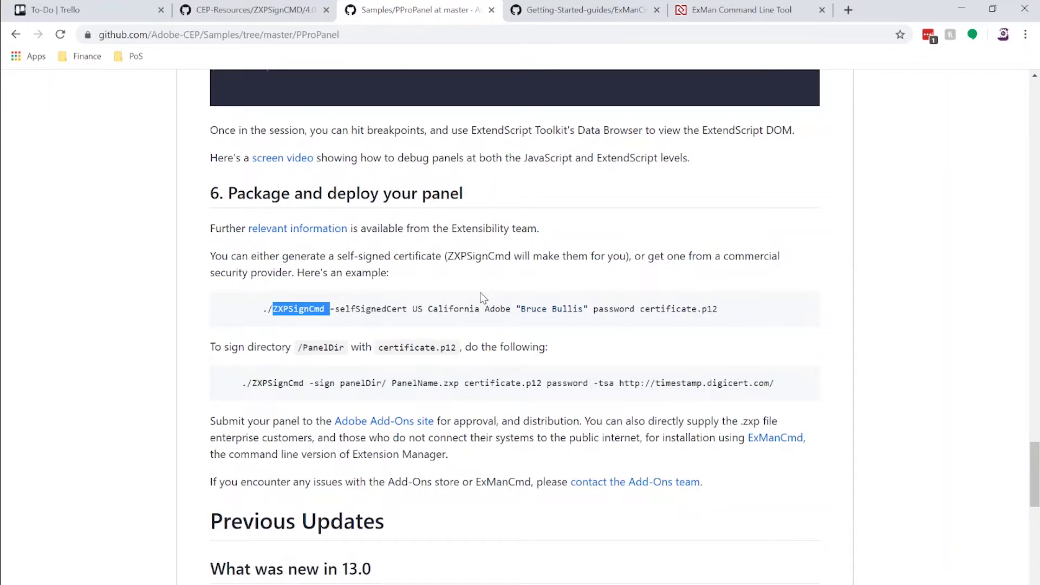
key(alt+Tab)
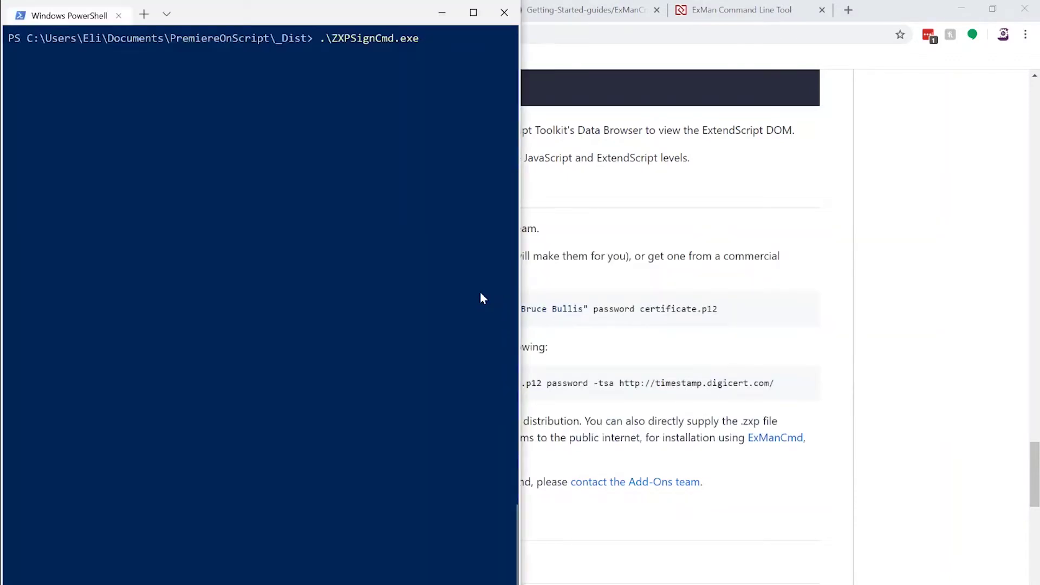
text(-selfSignedCert US)
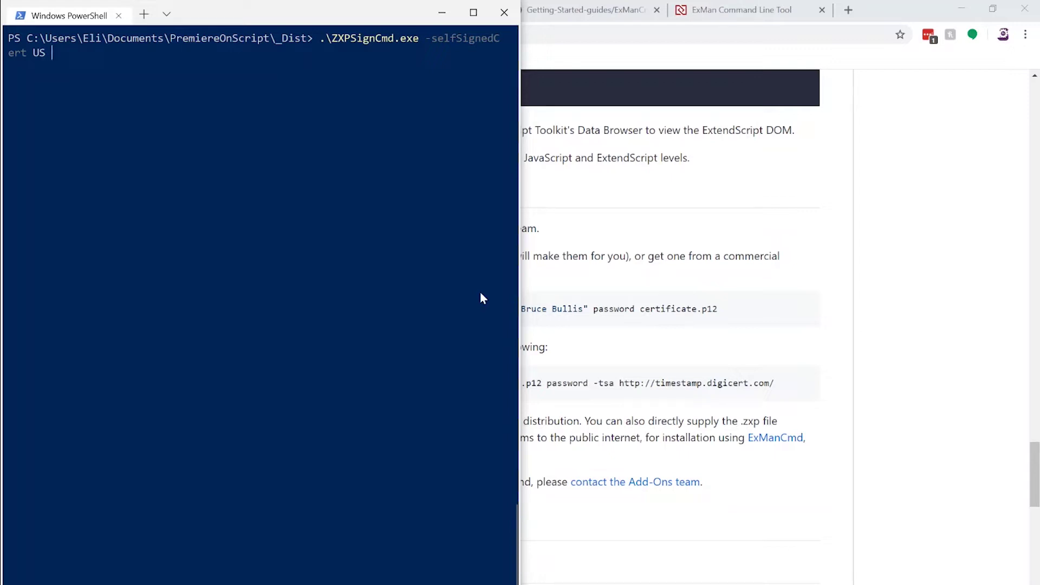
click(844, 279)
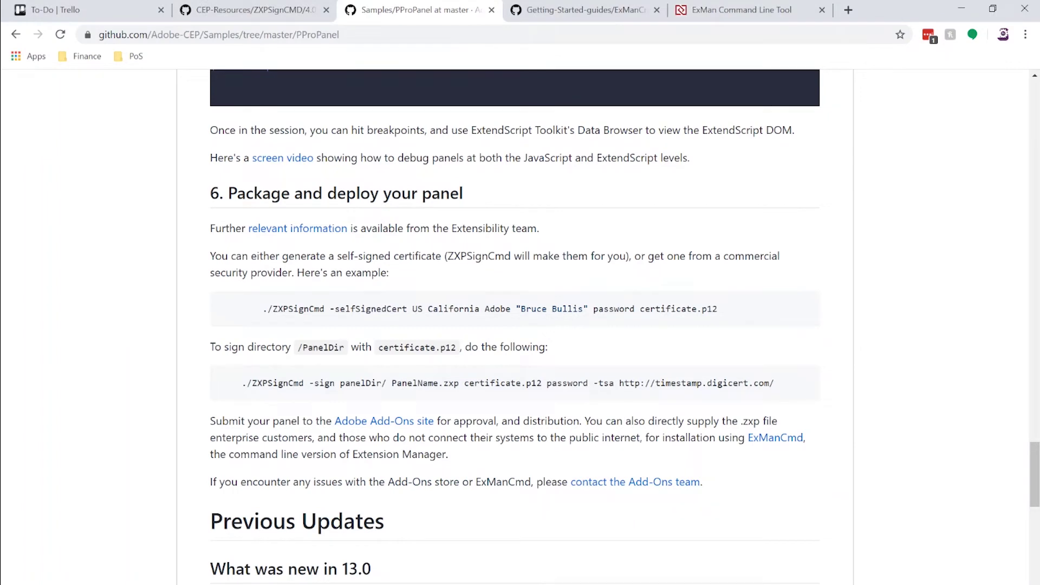
key(alt+Tab)
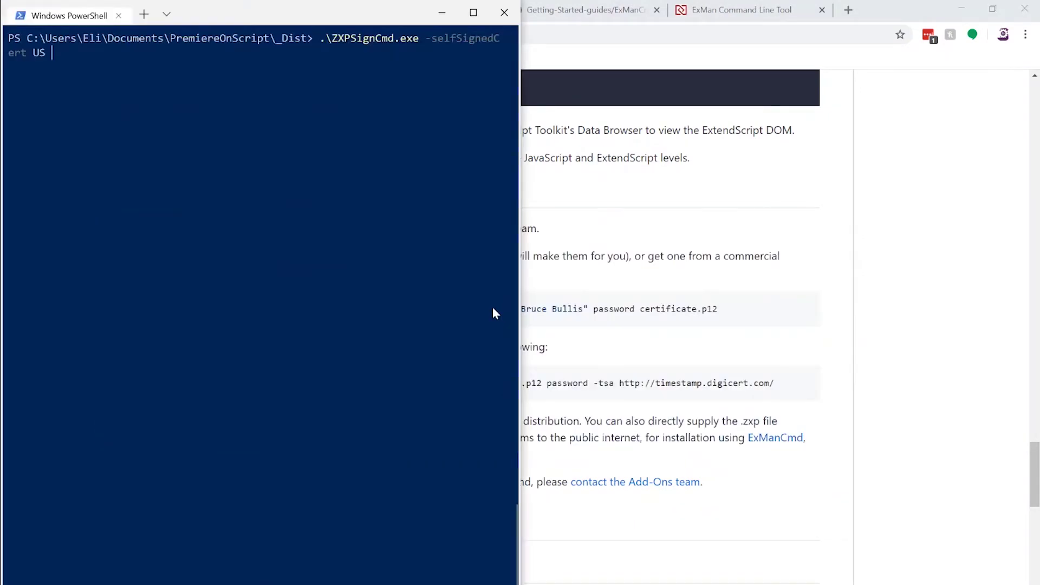
text(California PremiereO)
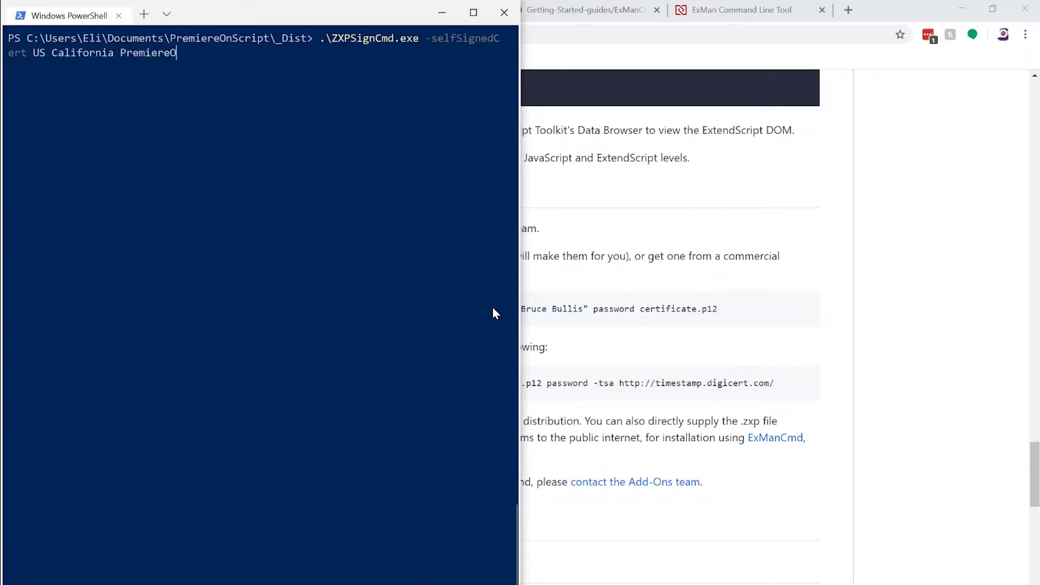
text(nScript "Eli Portell" )
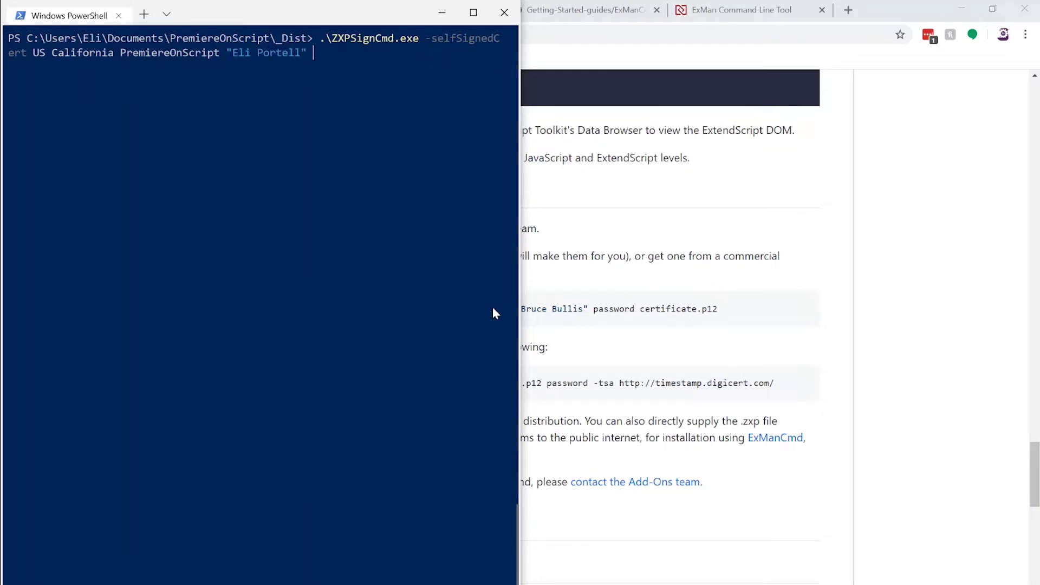
text(passwa)
text(rd)
key(BackSpace)
key(BackSpace)
key(BackSpace)
text(ord)
text(cnScriptCert.p12)
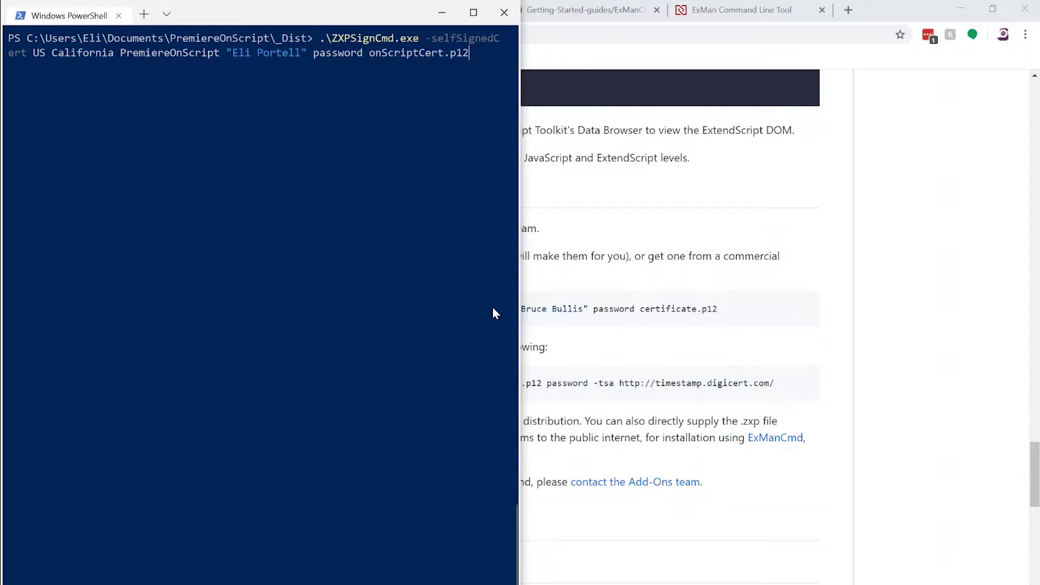
key(Return)
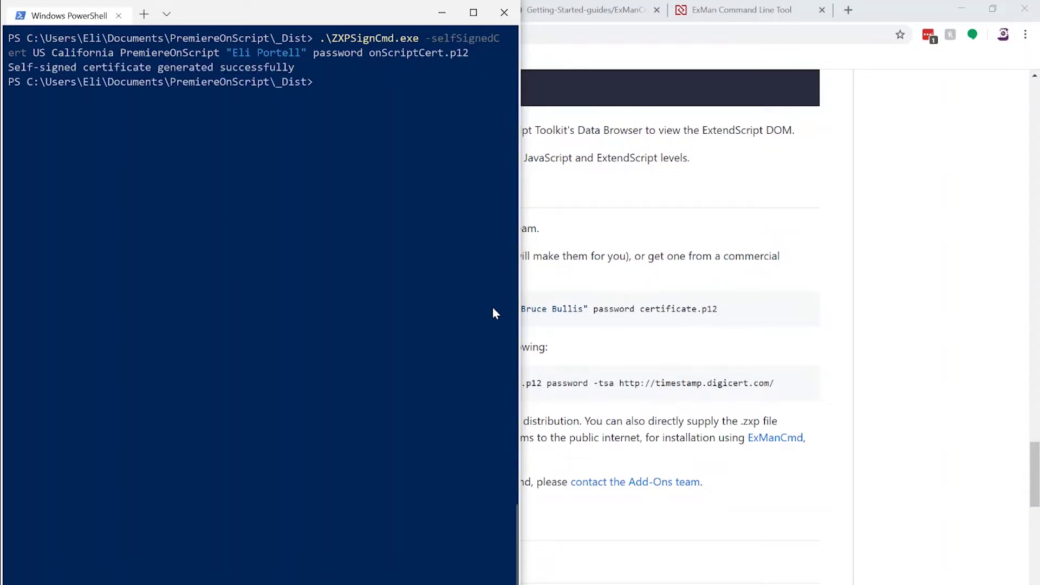
Check that onScriptCert.p12 now appears in the _Dist folder in File Explorer.
key(alt+Tab)
key(alt+Tab)
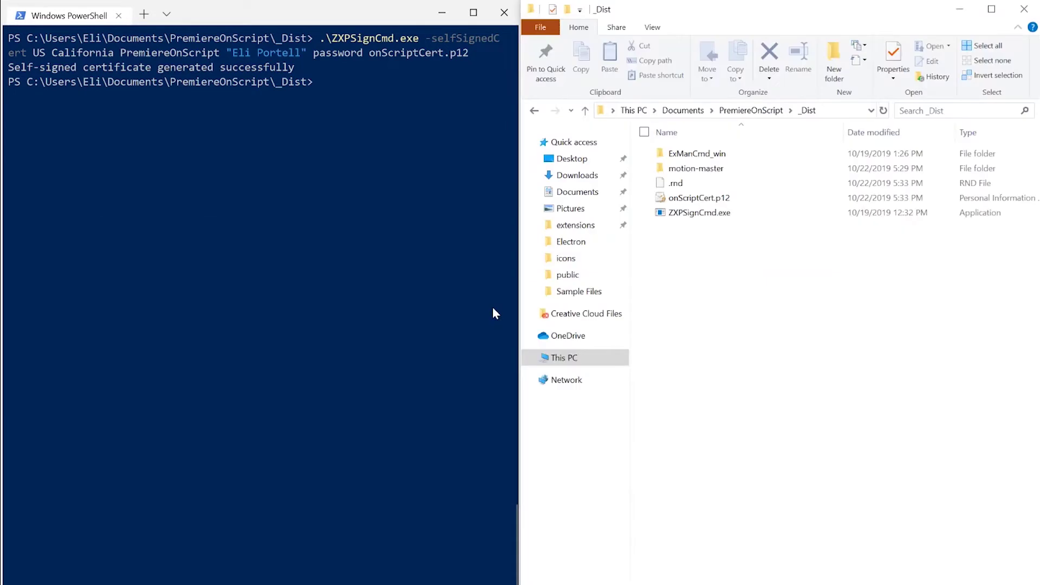
click(707, 201)
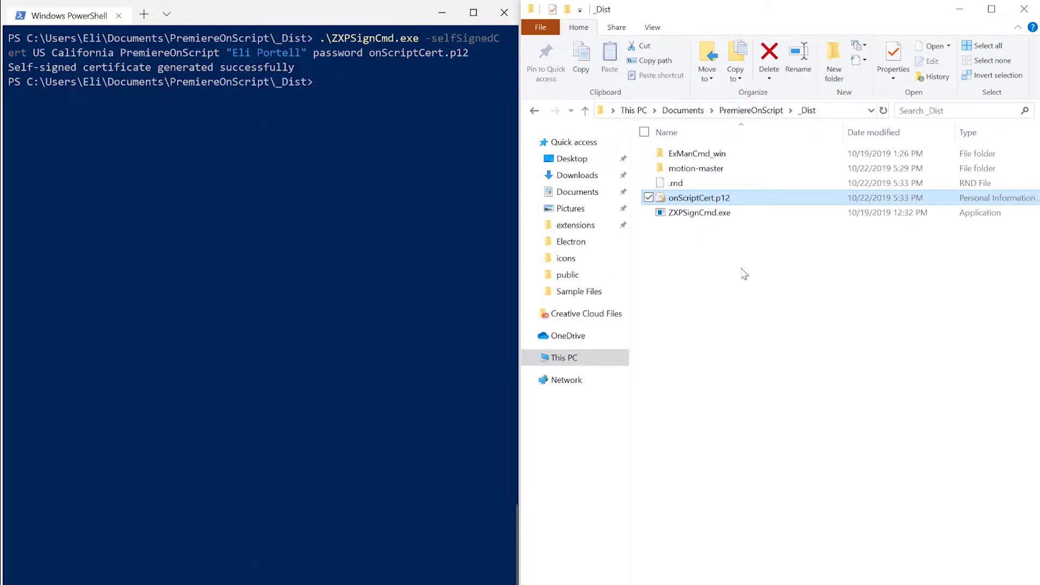
click(384, 234)
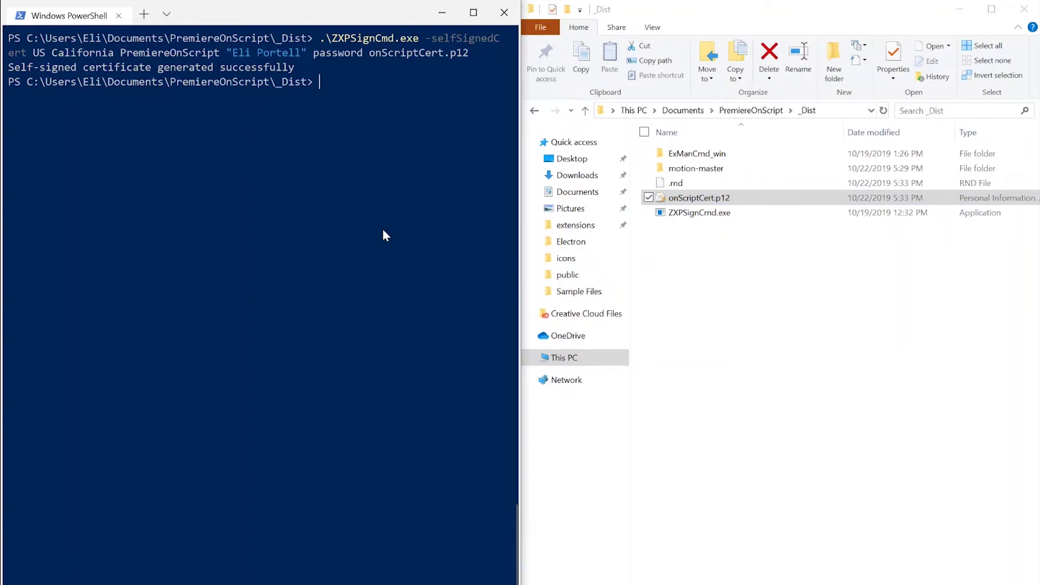
Rerun ZXPSignCmd.exe and copy the -sign usage line from its help.
key(Up)
key(Up)
key(Up)
key(Return)
scroll(292, 116, up, 5)
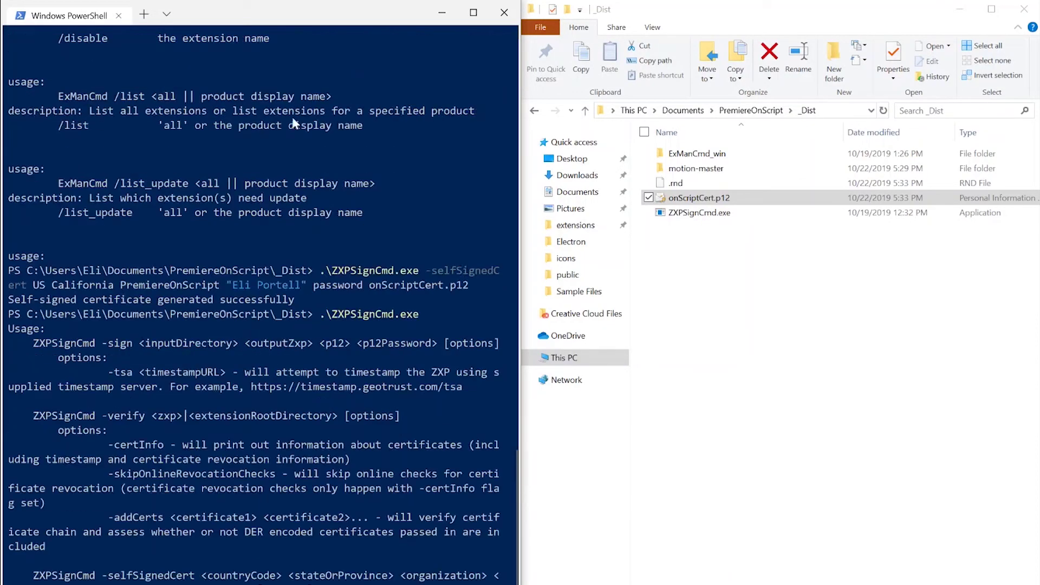
scroll(239, 191, up, 14)
scroll(239, 189, down, 19)
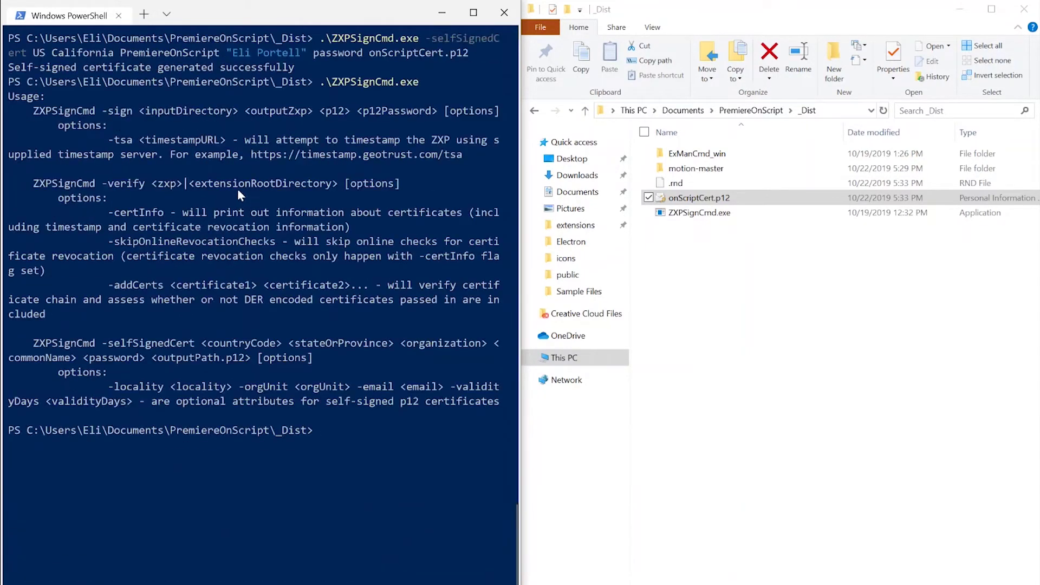
drag(34, 111, 493, 116)
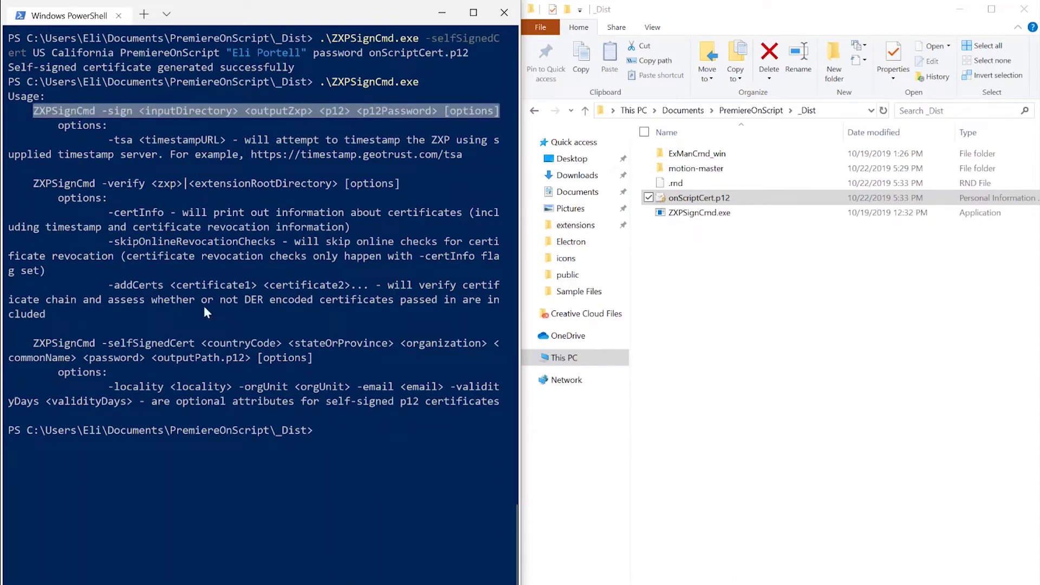
right_click(356, 442)
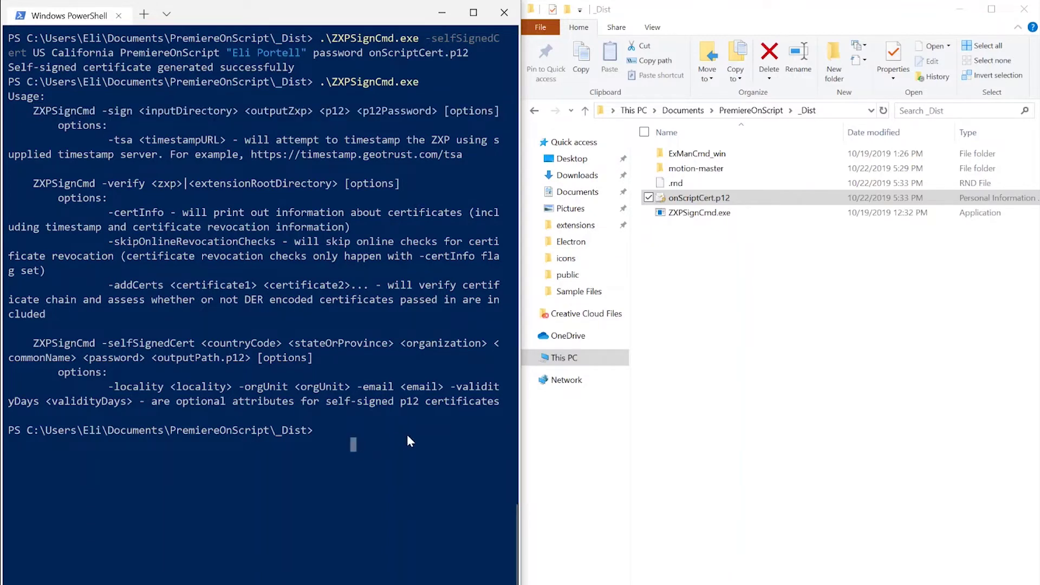
Start a new '.\ZXPSignCmd.exe -sign' command at the prompt.
key(Up)
key(Up)
key(Down)
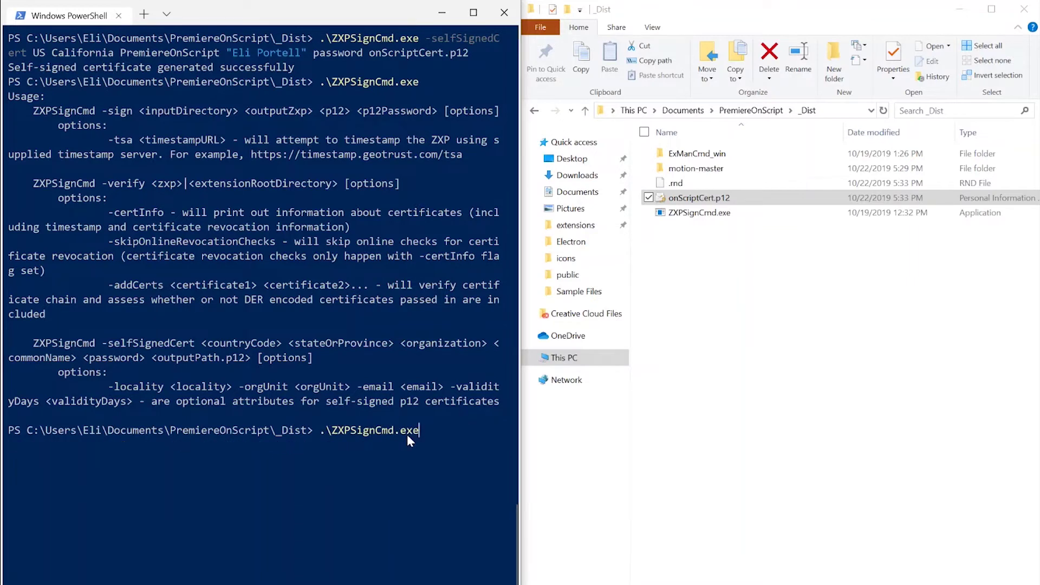
text(-sign)
Add the motion-master folder path as input and motion.master.zxp as the output file.
click(677, 168)
key(F5)
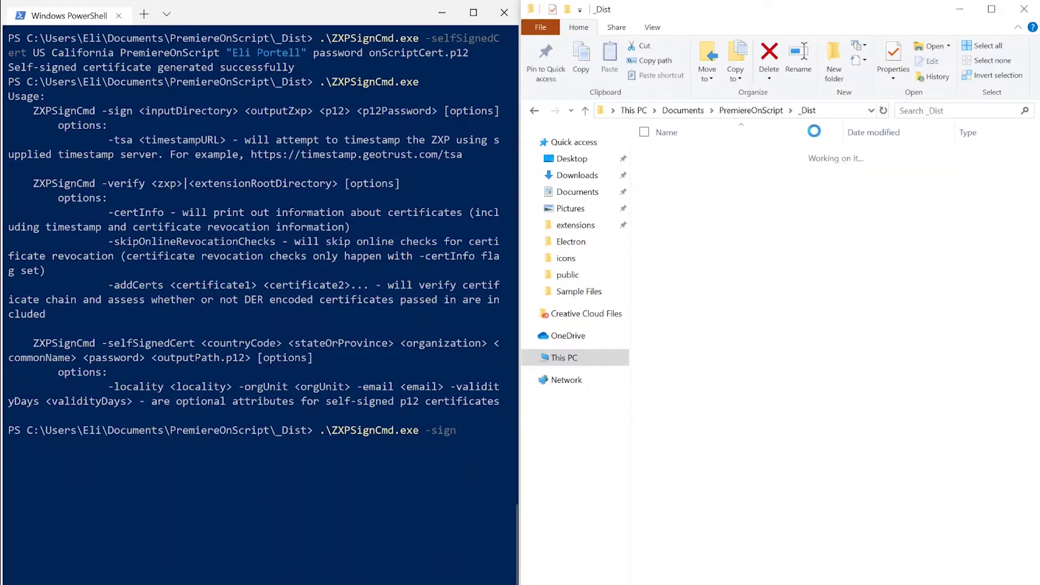
click(726, 111)
key(ctrl+c)
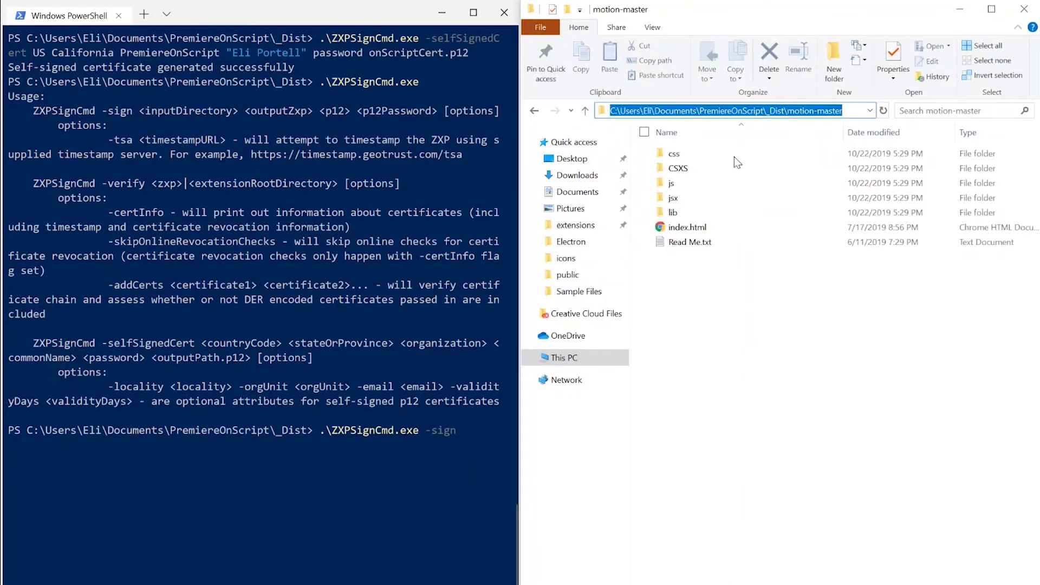
click(508, 441)
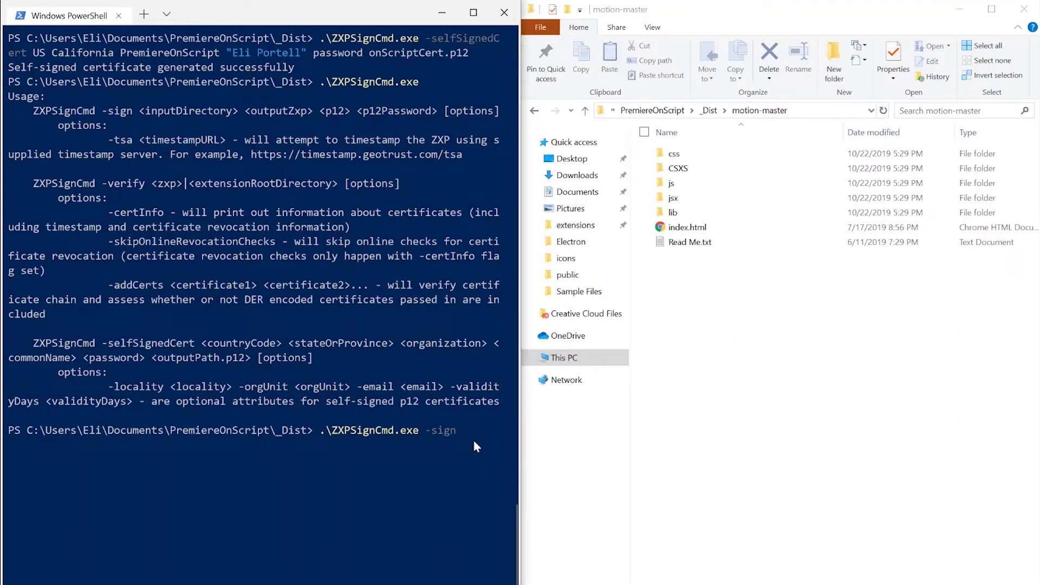
key(ctrl+v)
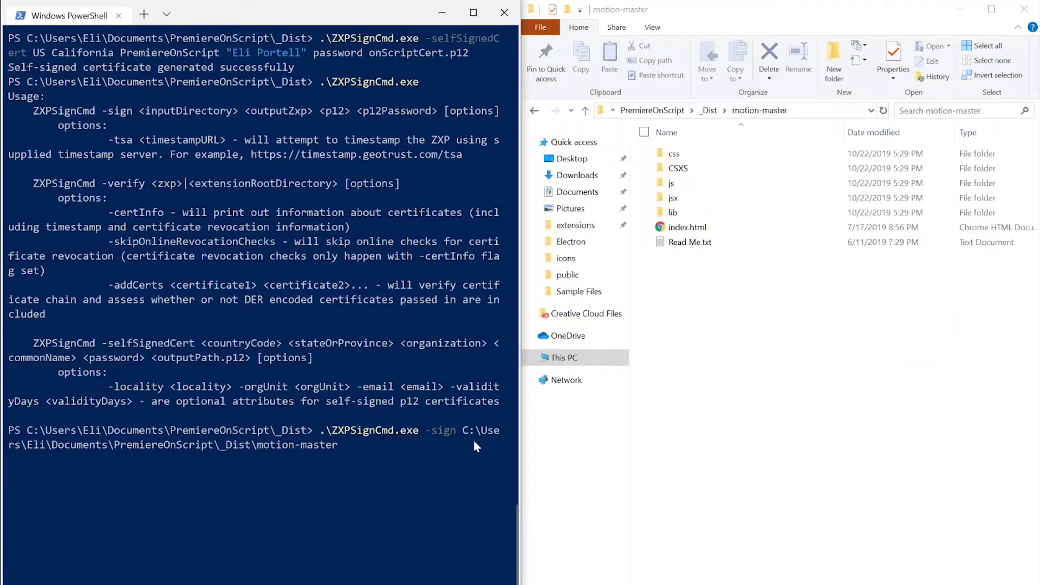
text(motion.master.zxp)
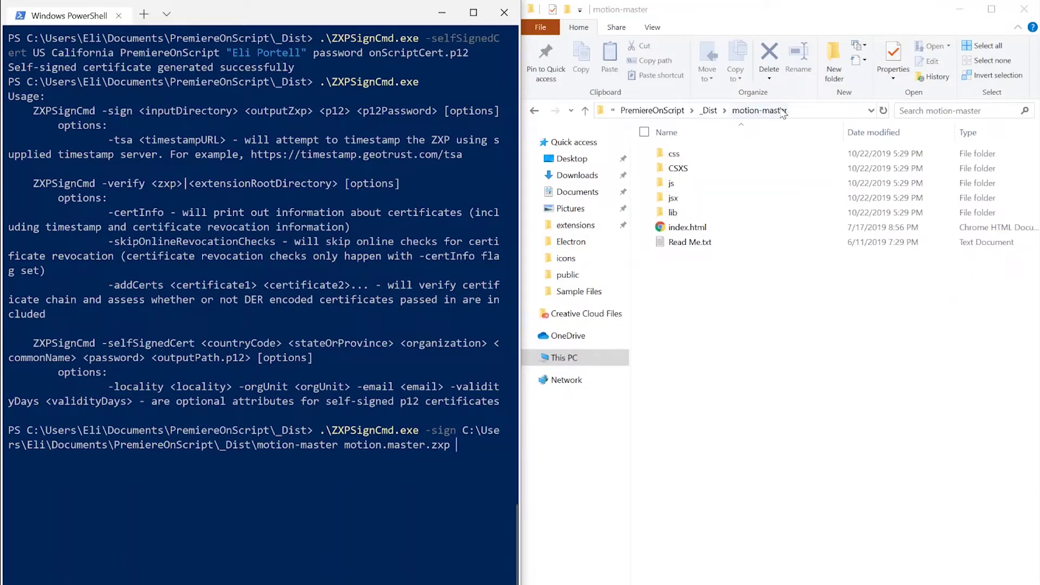
Add the _Dist\onScriptCert.p12 certificate path and its password to the command.
click(712, 112)
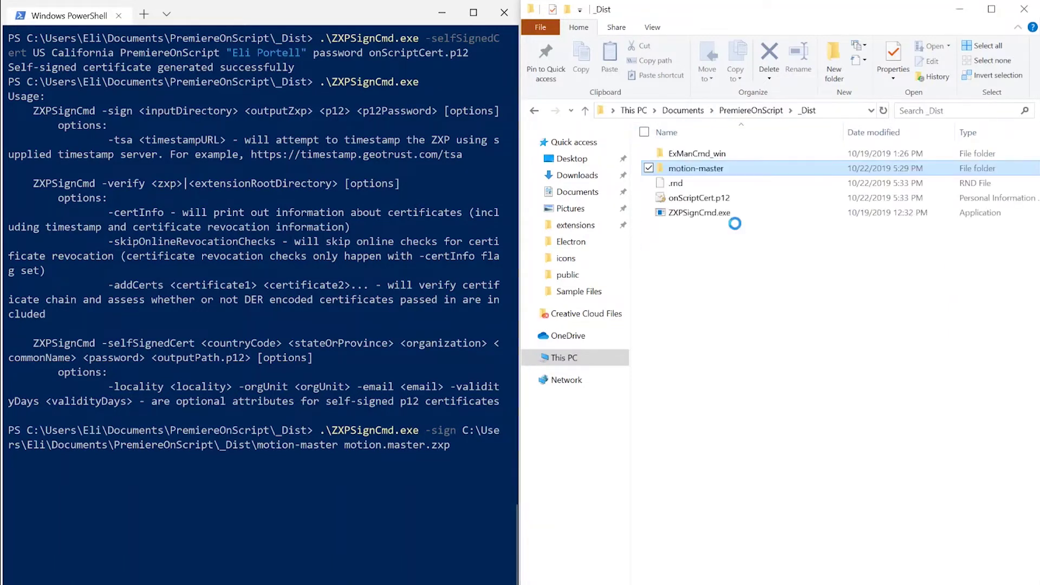
click(829, 111)
key(ctrl+c)
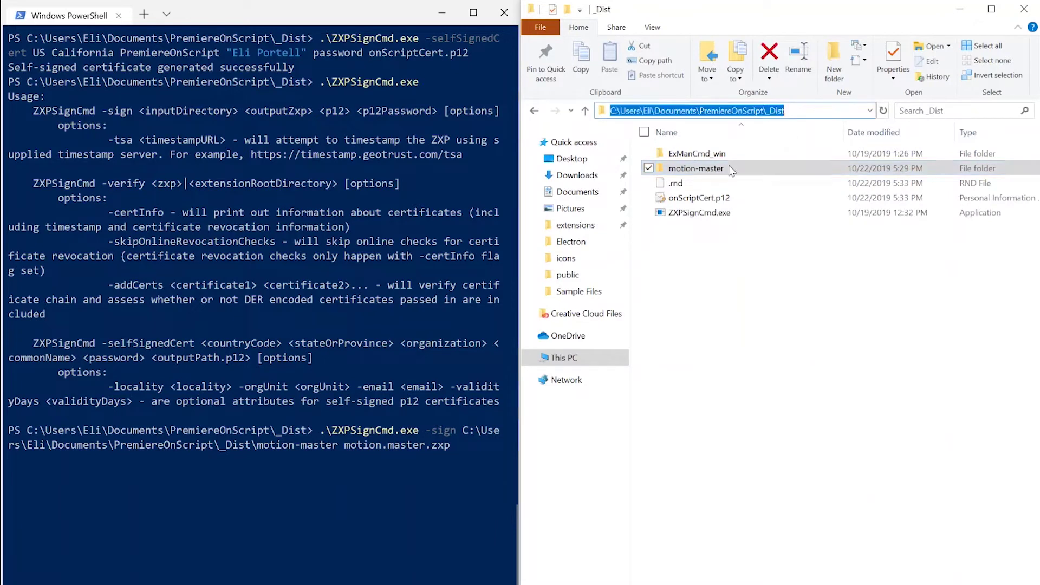
click(416, 529)
key(ctrl+v)
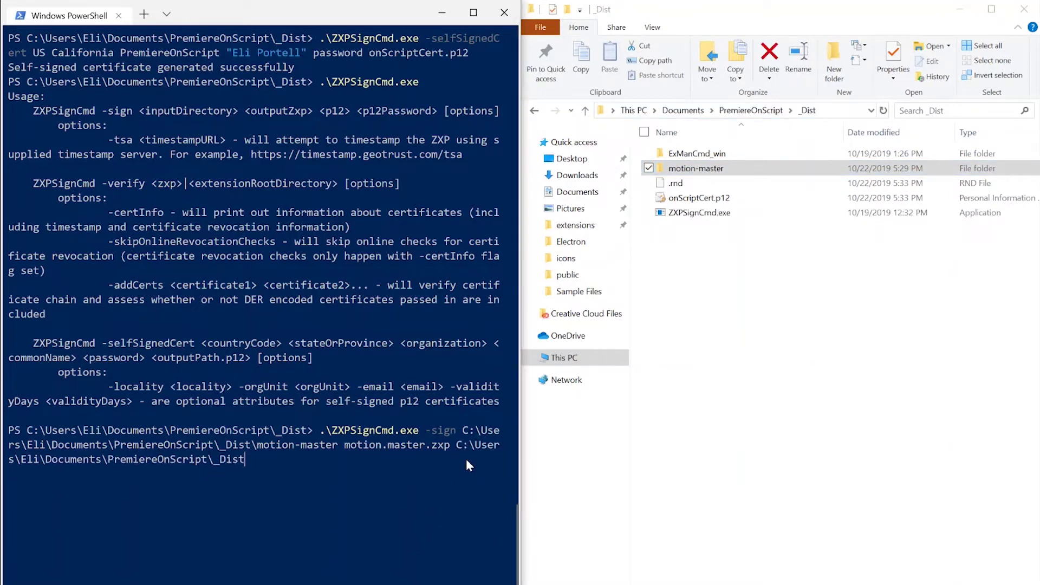
text(\onScript.)
key(BackSpace)
text(Cert.p12)
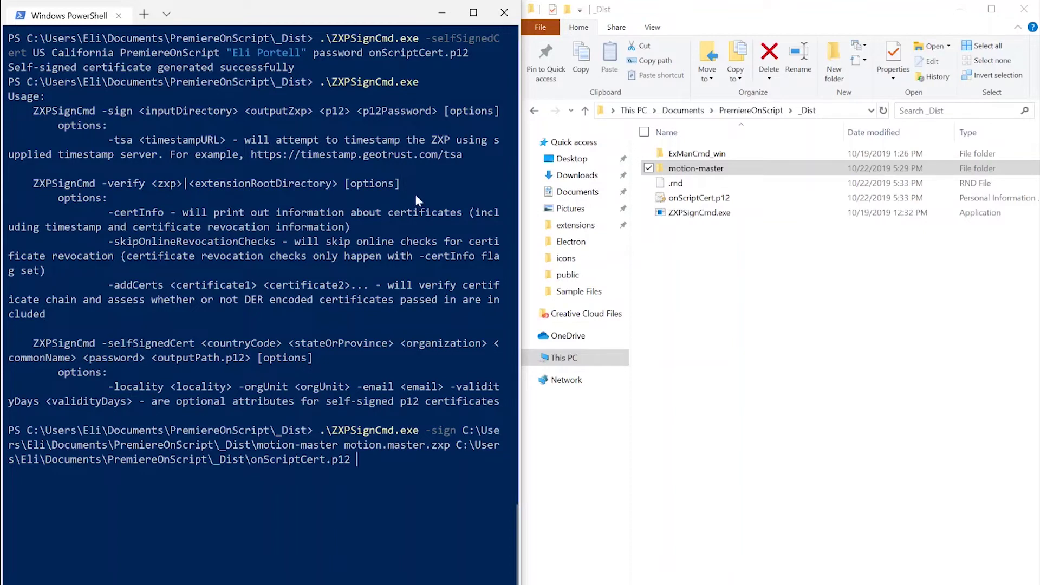
text( password)
key(alt+Tab)
key(alt+Tab)
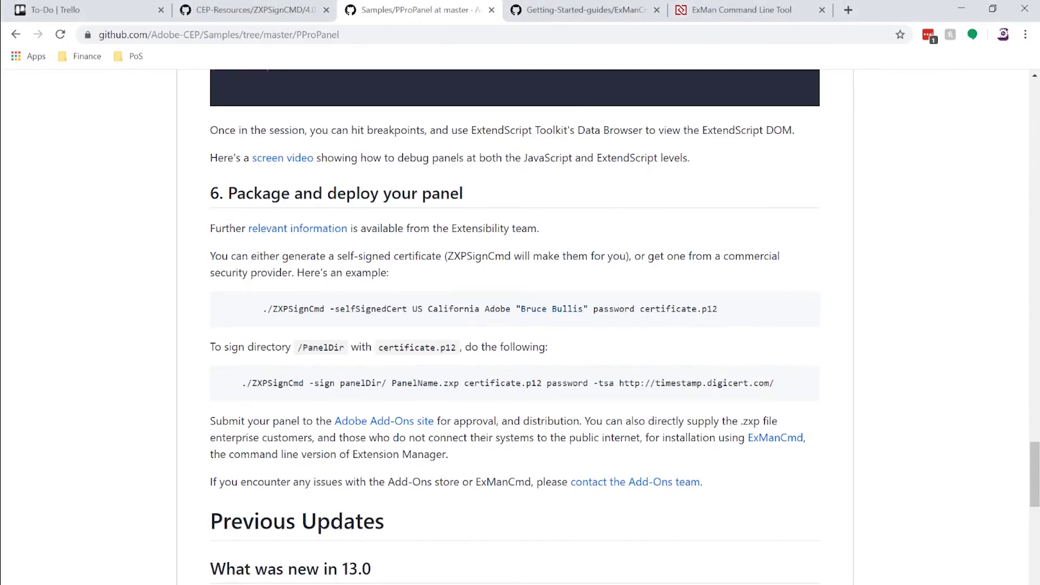
drag(775, 383, 619, 383)
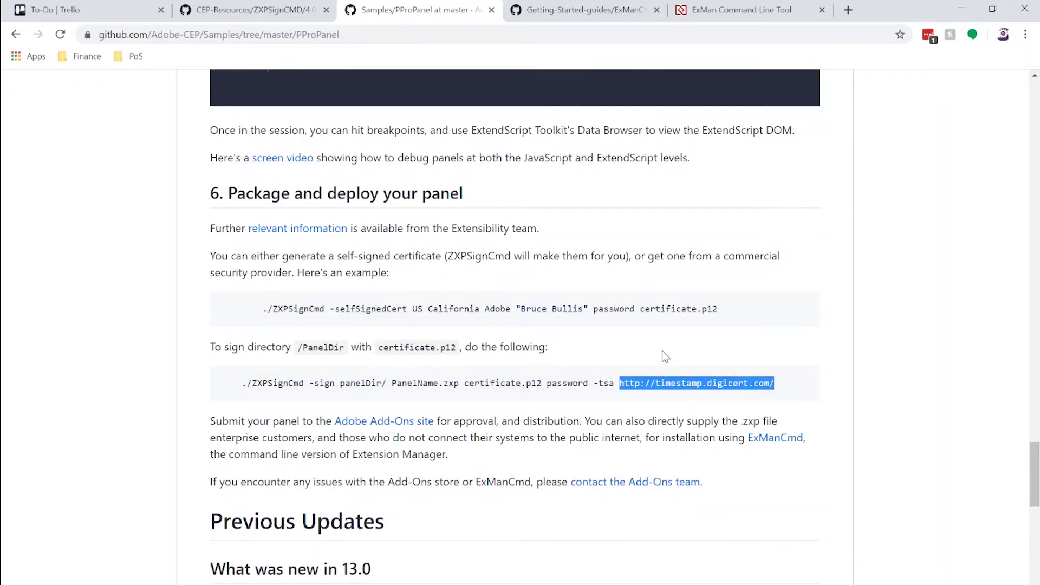
key(alt+Tab)
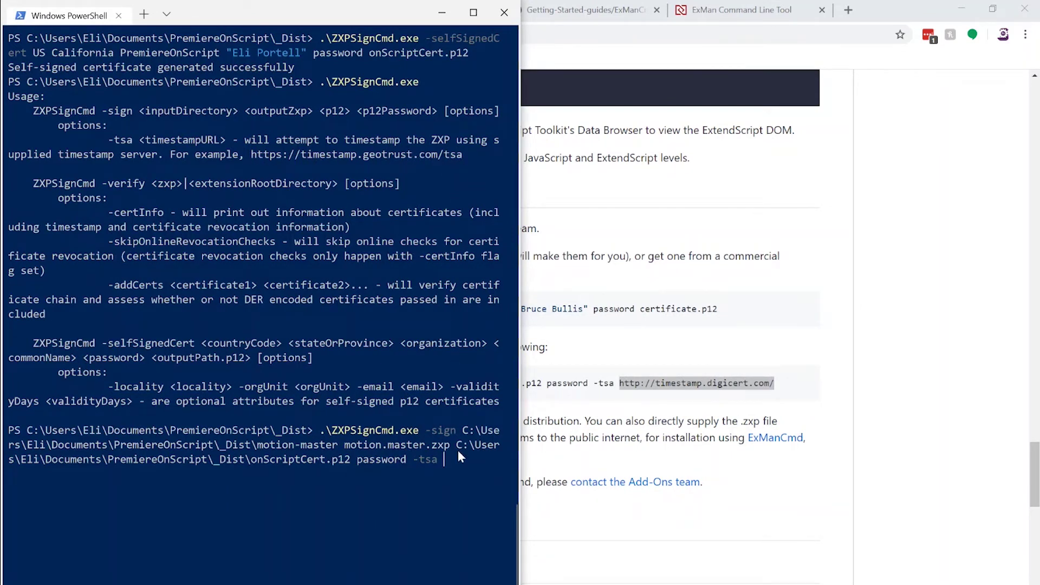
key(ctrl+v)
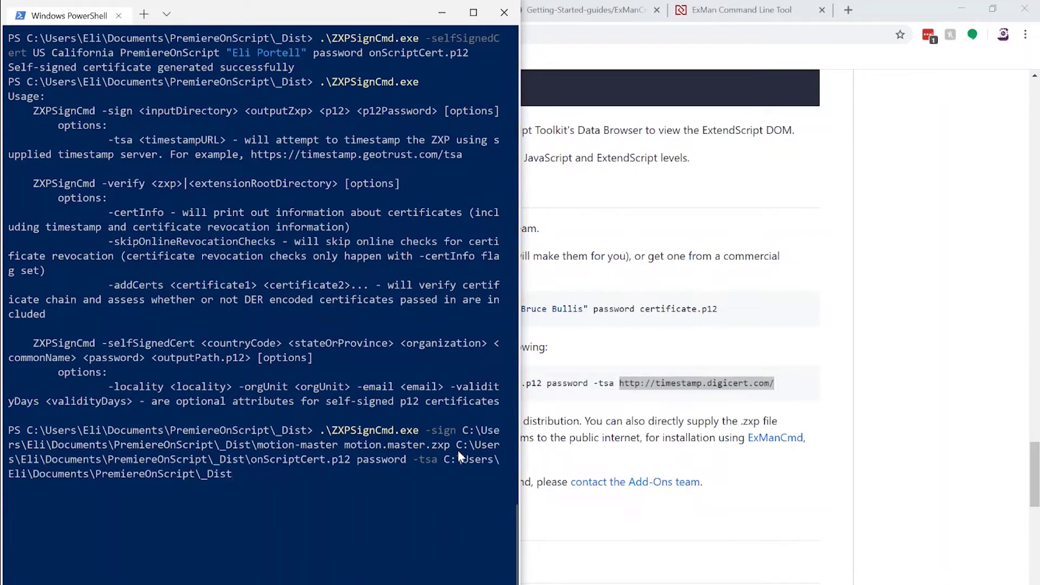
key(BackSpace)
key(BackSpace)
key(BackSpace)
key(BackSpace)
key(BackSpace)
key(BackSpace)
key(BackSpace)
key(BackSpace)
key(BackSpace)
key(BackSpace)
key(BackSpace)
key(BackSpace)
key(BackSpace)
key(BackSpace)
key(BackSpace)
key(BackSpace)
key(BackSpace)
key(BackSpace)
key(BackSpace)
key(BackSpace)
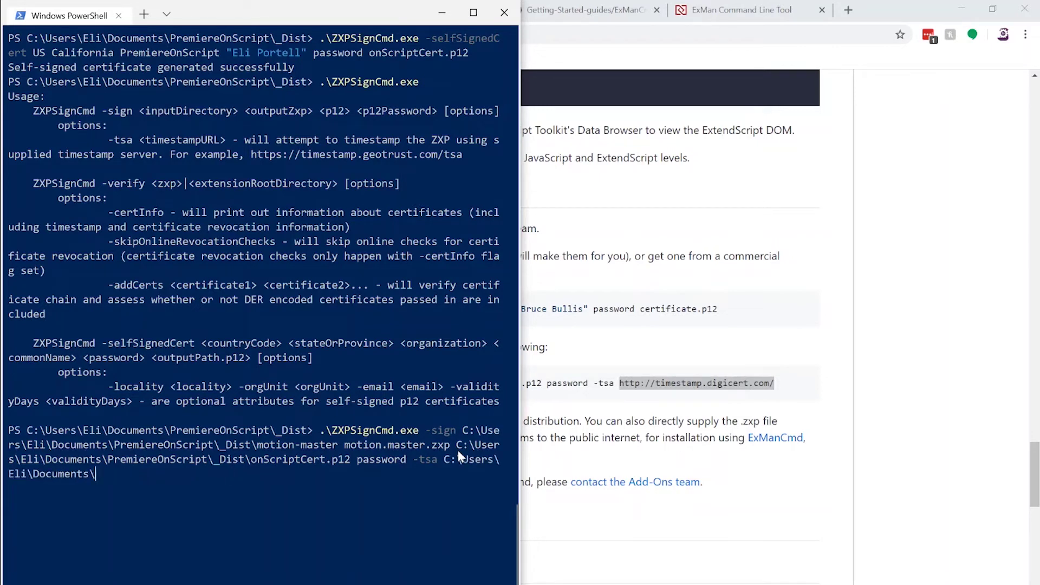
key(BackSpace)
key(BackSpace)
key(BackSpace)
key(BackSpace)
key(BackSpace)
key(BackSpace)
key(BackSpace)
key(BackSpace)
key(BackSpace)
key(BackSpace)
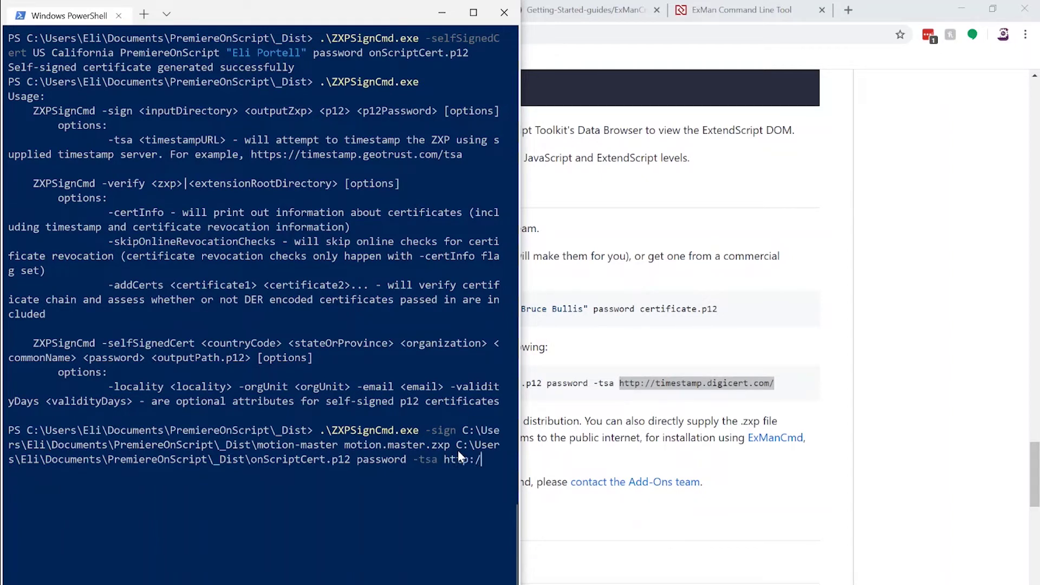
text(timestamp.digi)
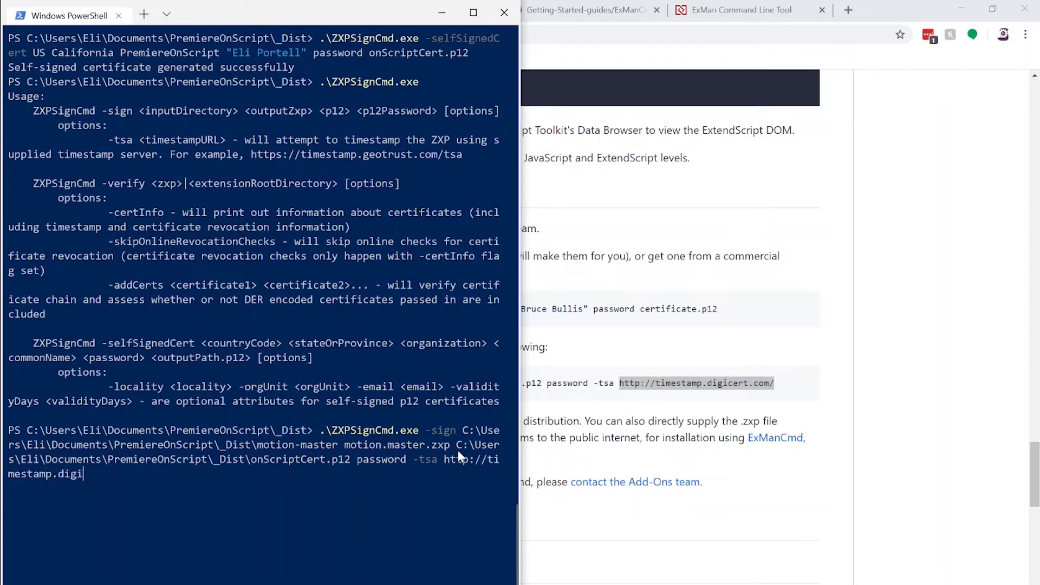
text(cert.com/)
key(Return)
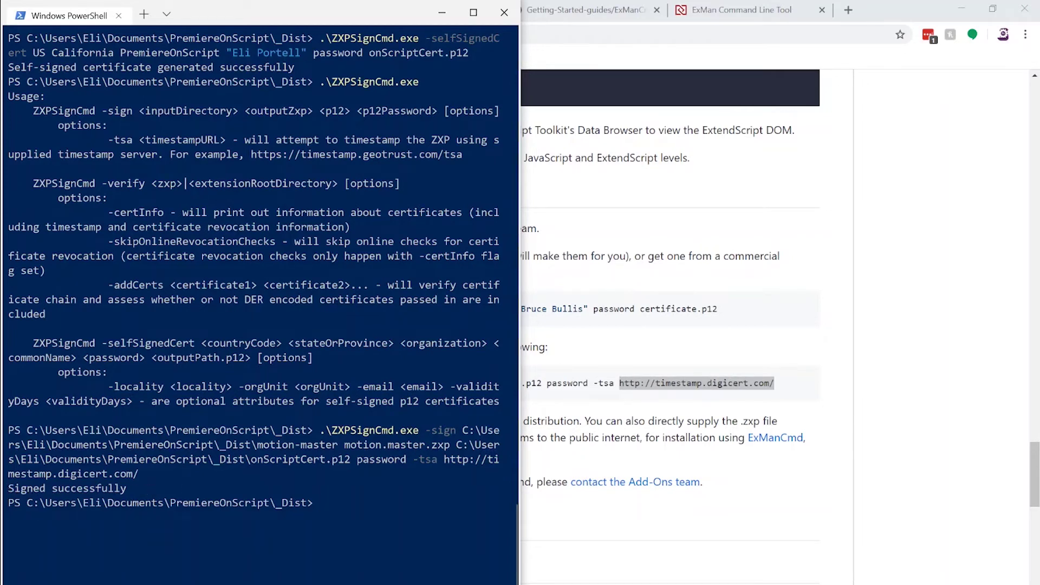
key(alt+Tab)
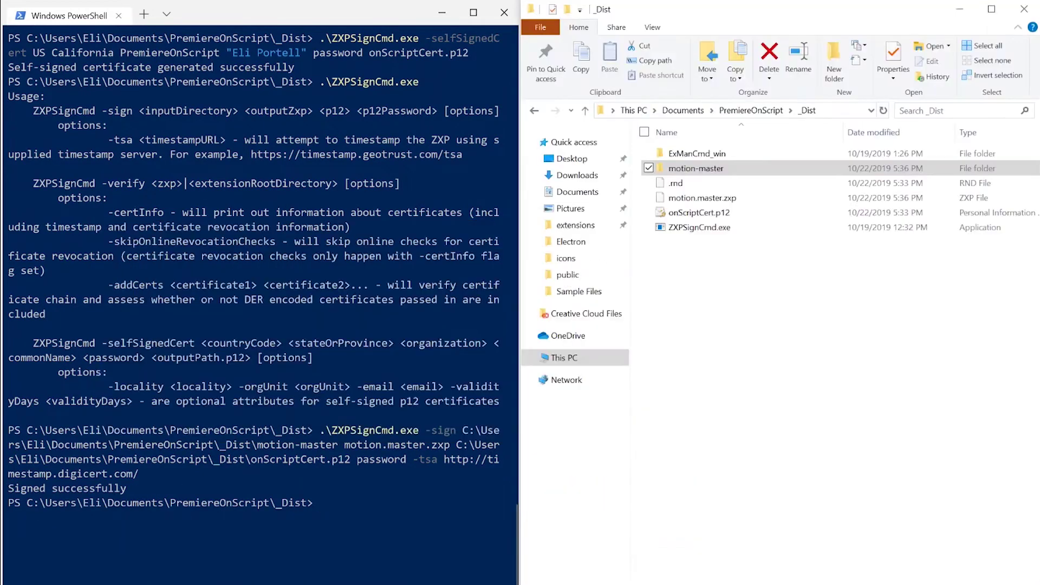
Confirm motion.master.zxp is in _Dist, then go back to the PProPanel guide in Chrome.
click(710, 199)
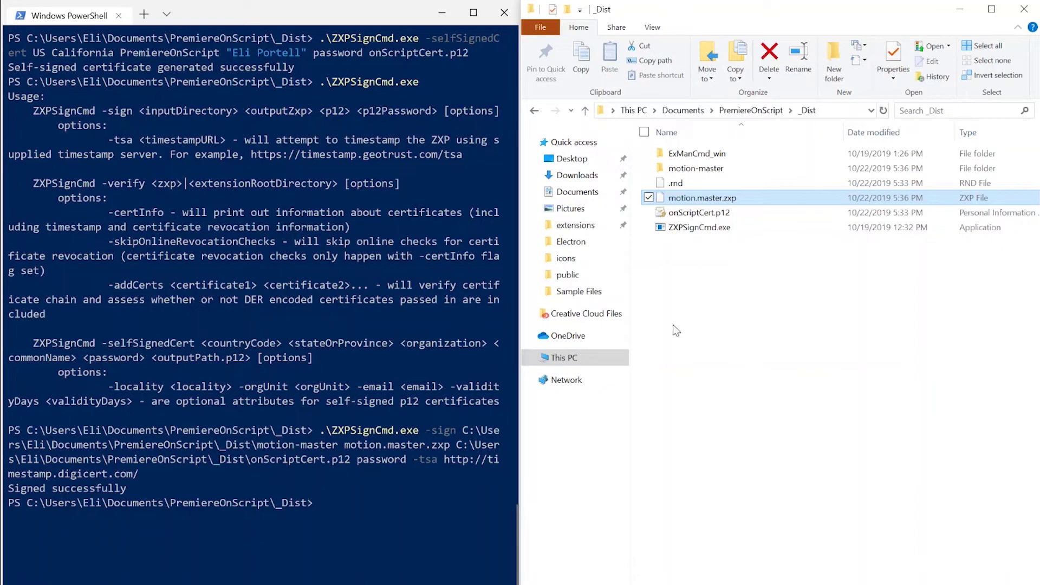
mouse_move(716, 158)
key(alt+Tab)
key(alt+Tab)
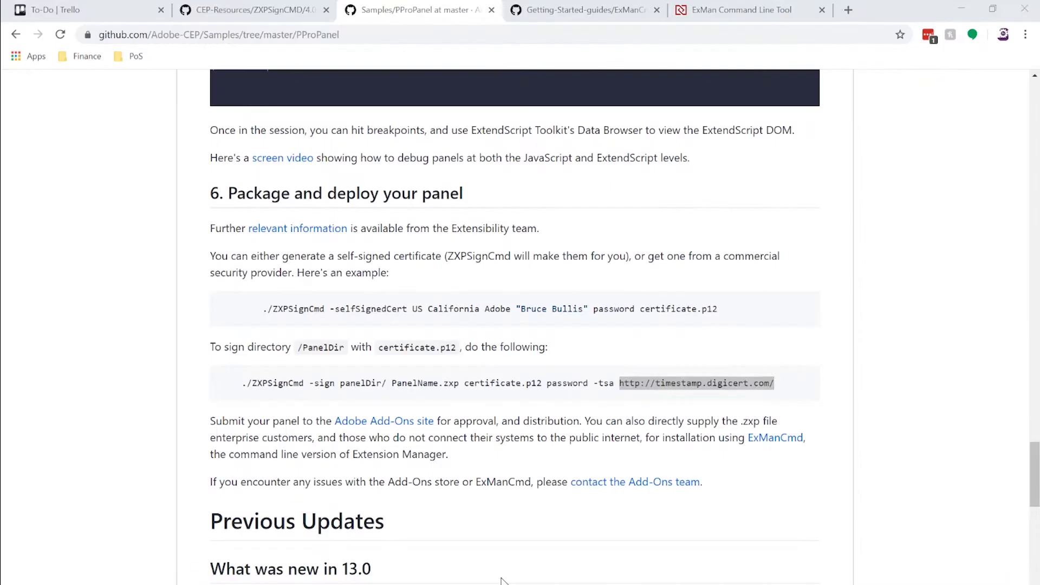
Browse Getting-Started-guides to Package Distribute Install > ExManCmd7_8Guide.md.
click(584, 15)
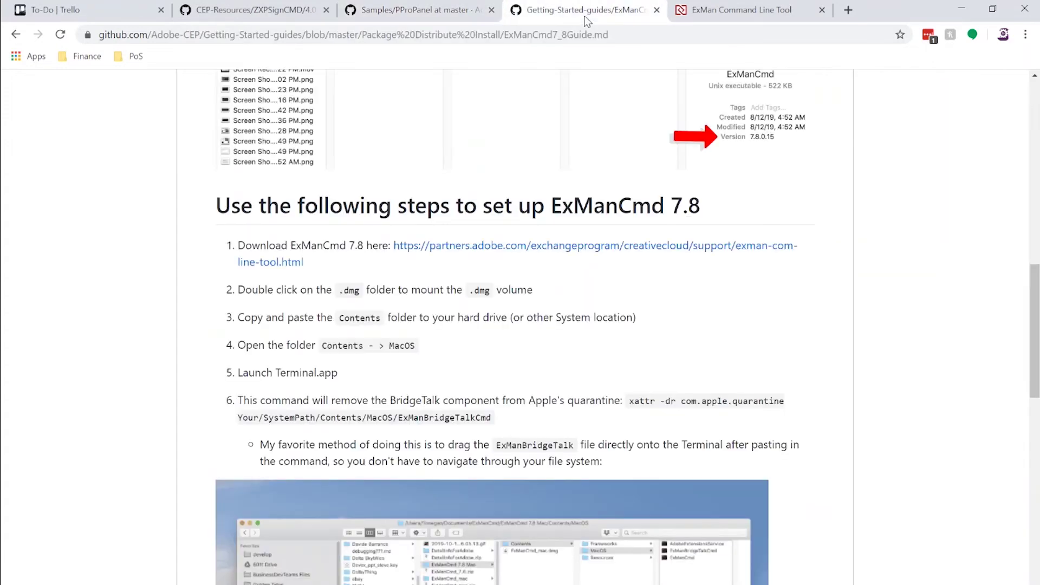
scroll(460, 315, up, 10)
scroll(460, 321, down, 3)
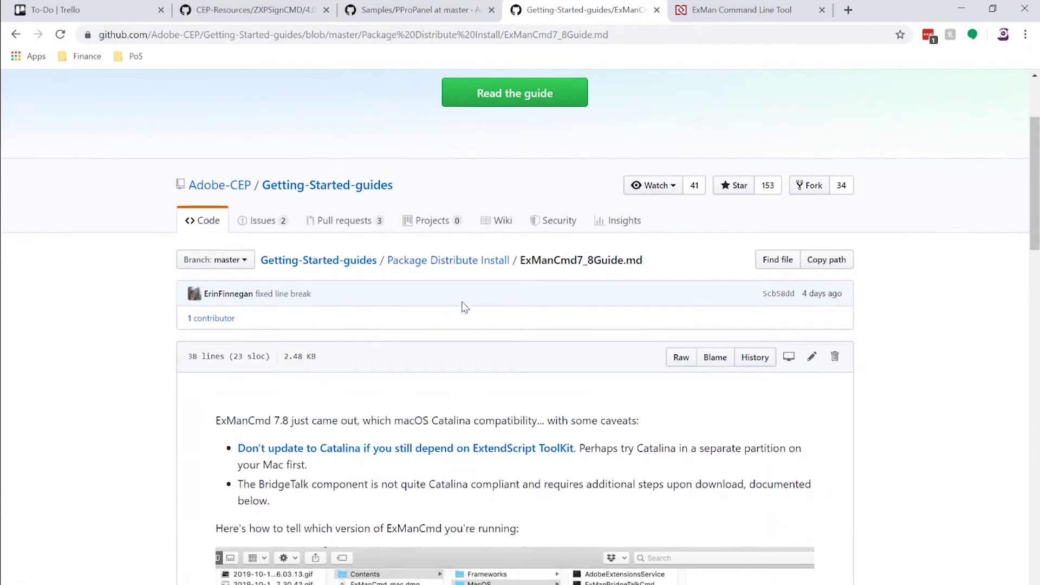
mouse_move(236, 187)
click(341, 263)
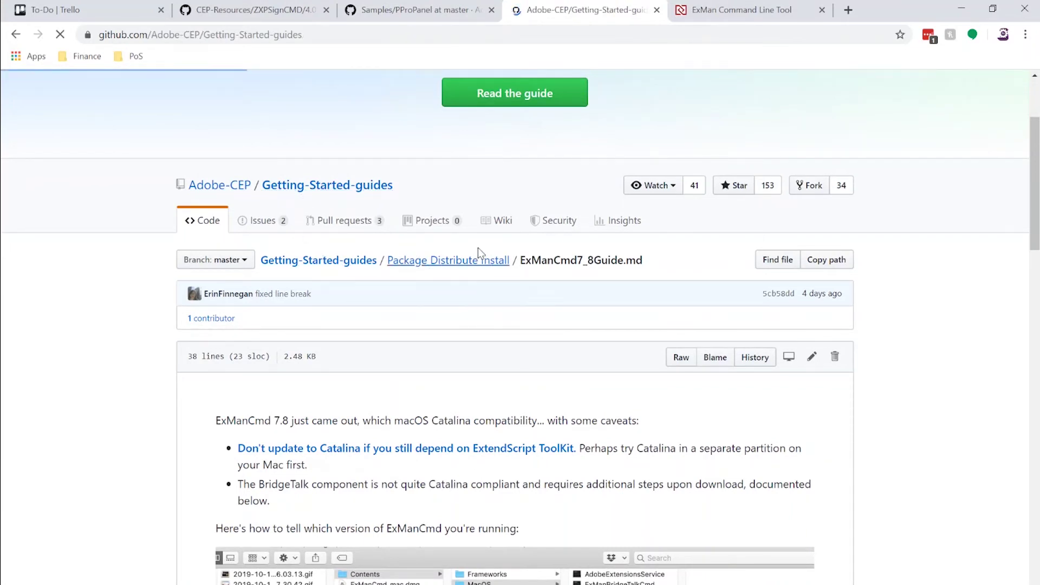
scroll(476, 251, down, 4)
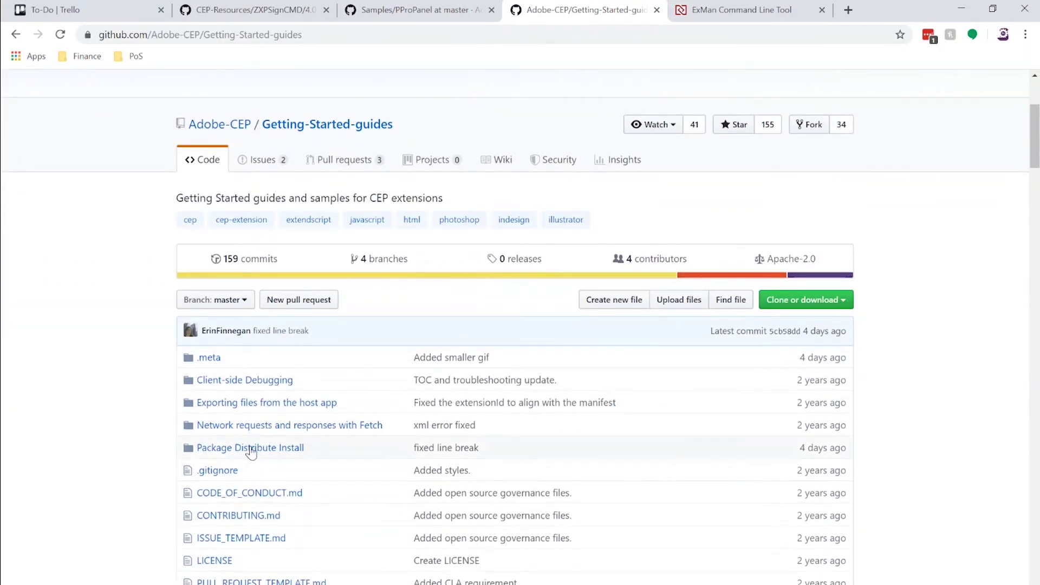
click(234, 449)
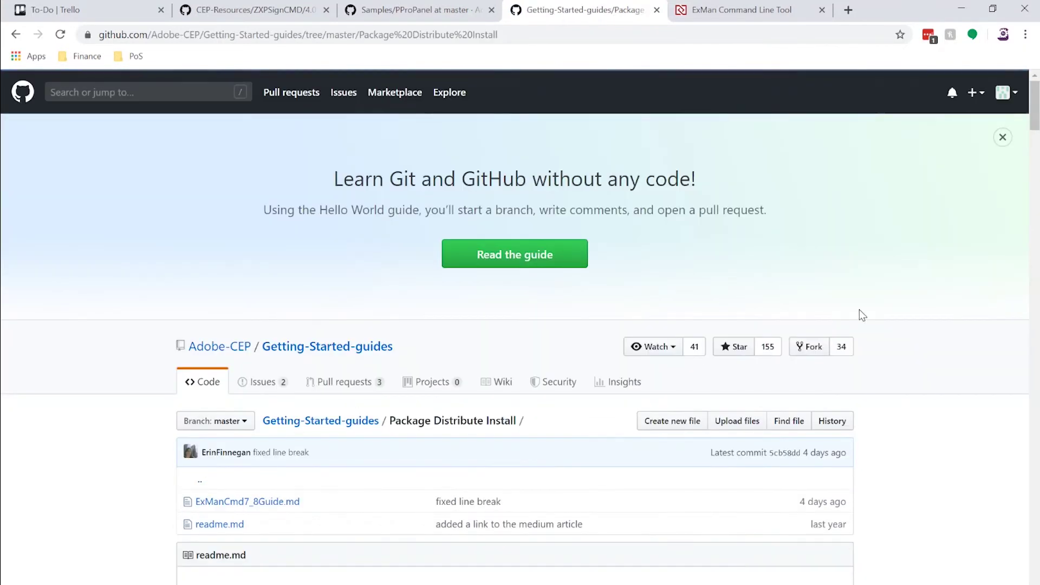
scroll(859, 310, down, 1)
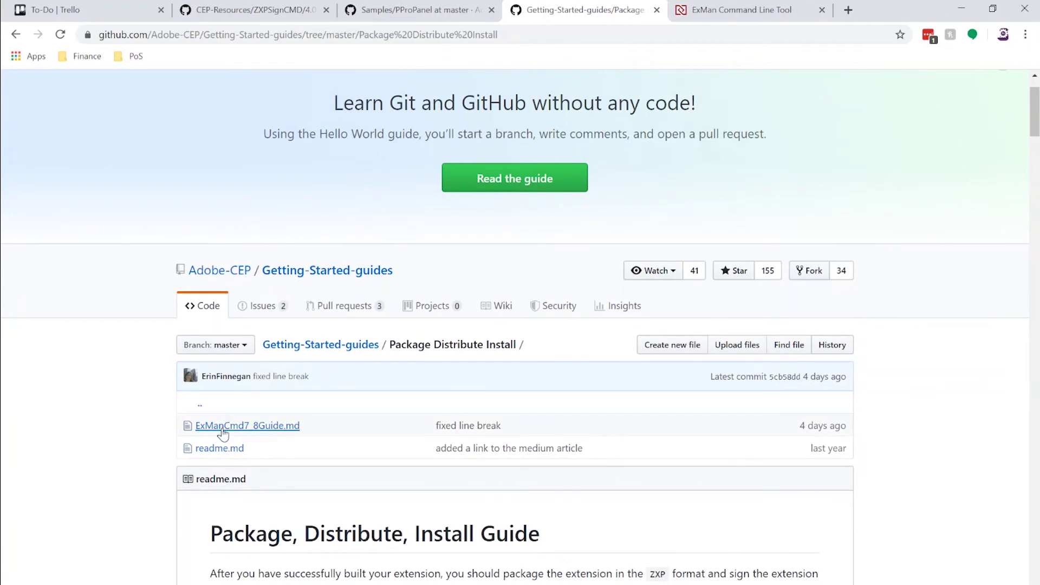
scroll(228, 428, down, 3)
click(248, 259)
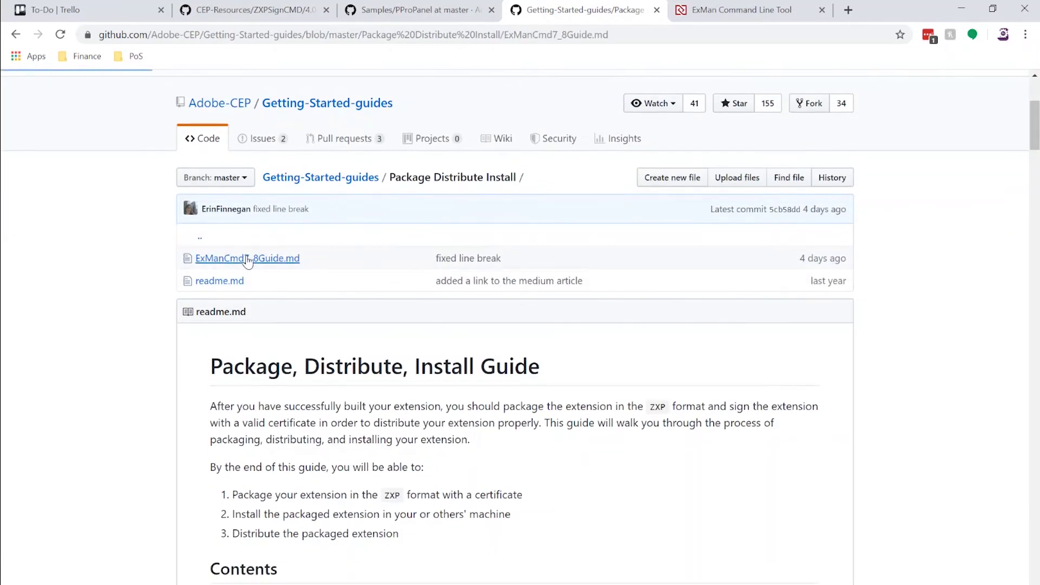
Read the guide's setup steps and view the ExMan Command Line Tool download page.
scroll(386, 280, down, 4)
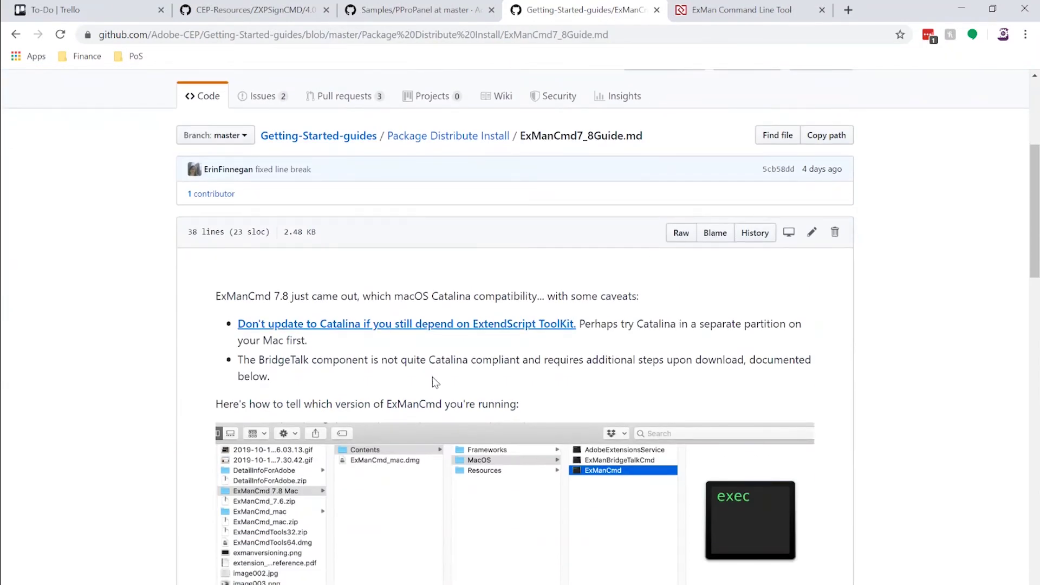
scroll(661, 265, down, 10)
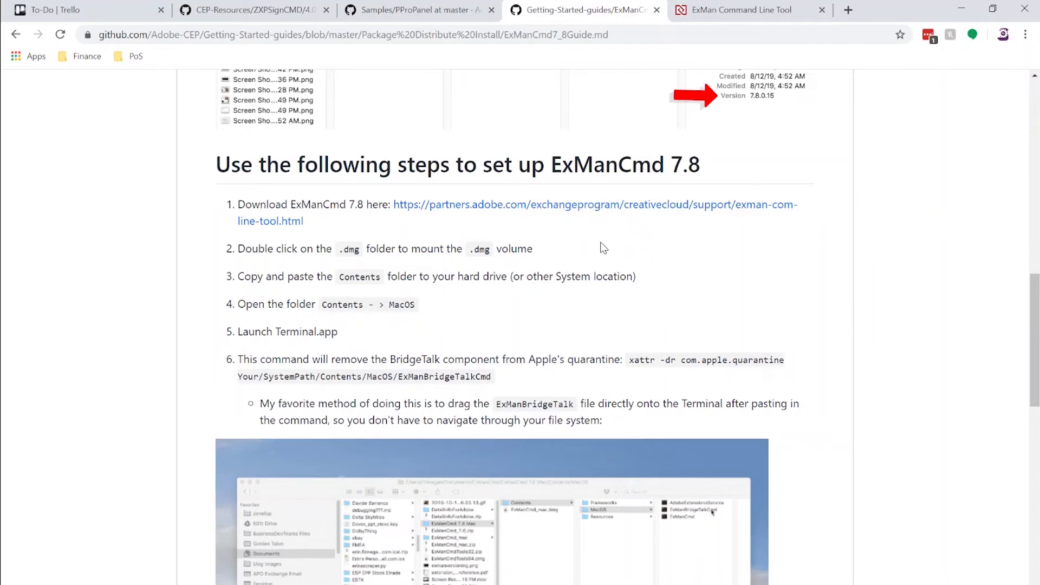
click(764, 8)
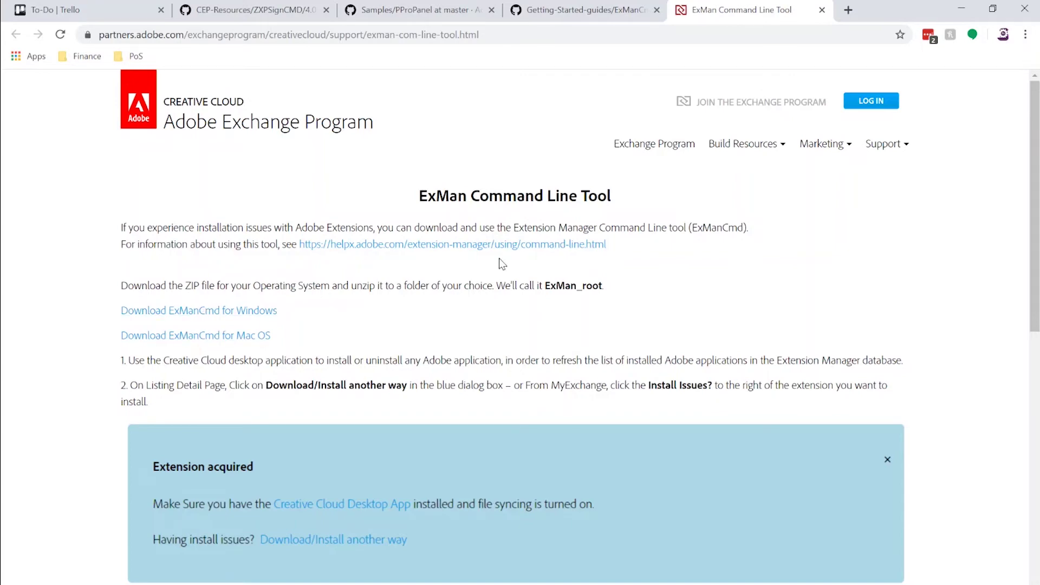
key(alt+Tab)
key(alt+Tab)
key(alt+Tab)
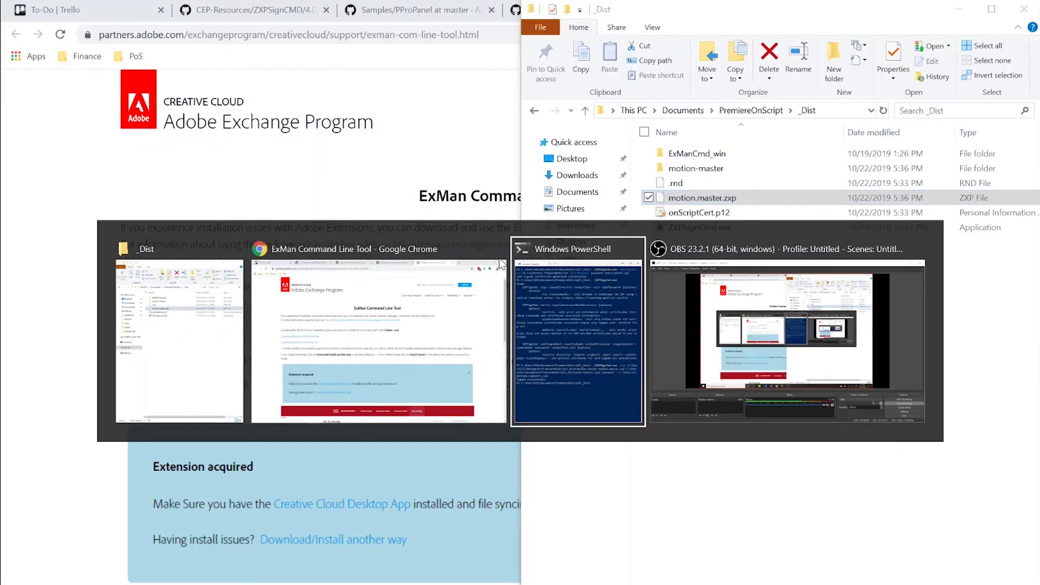
Open the ExManCmd_win folder in _Dist and locate ExManCmd.exe.
click(674, 155)
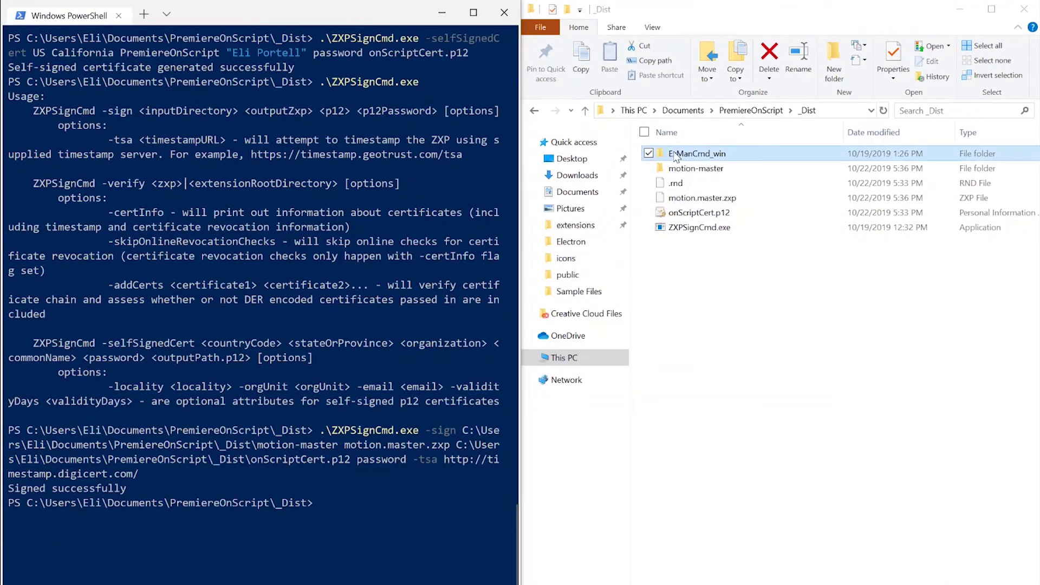
click(674, 155)
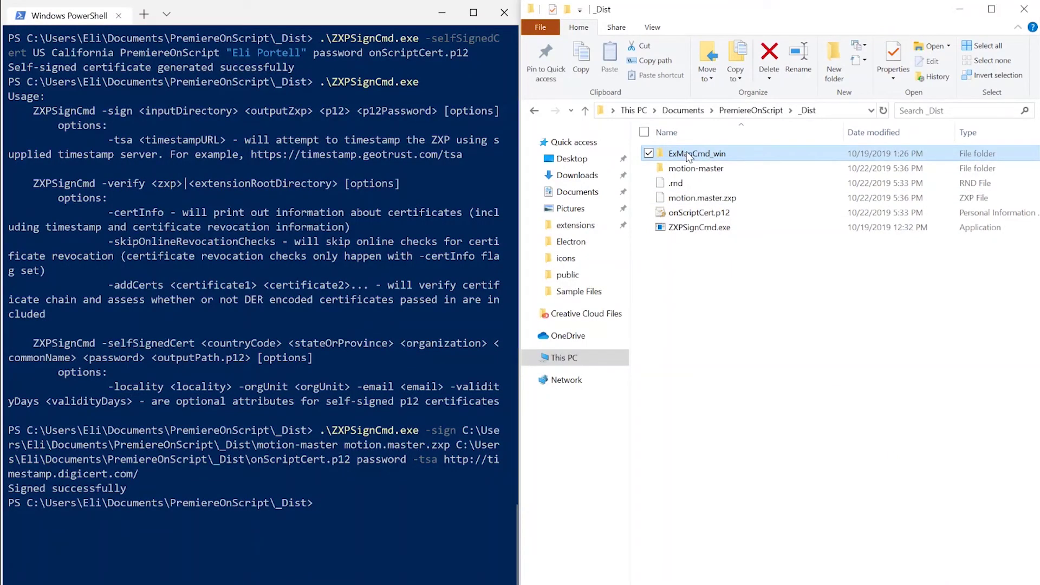
double_click(687, 154)
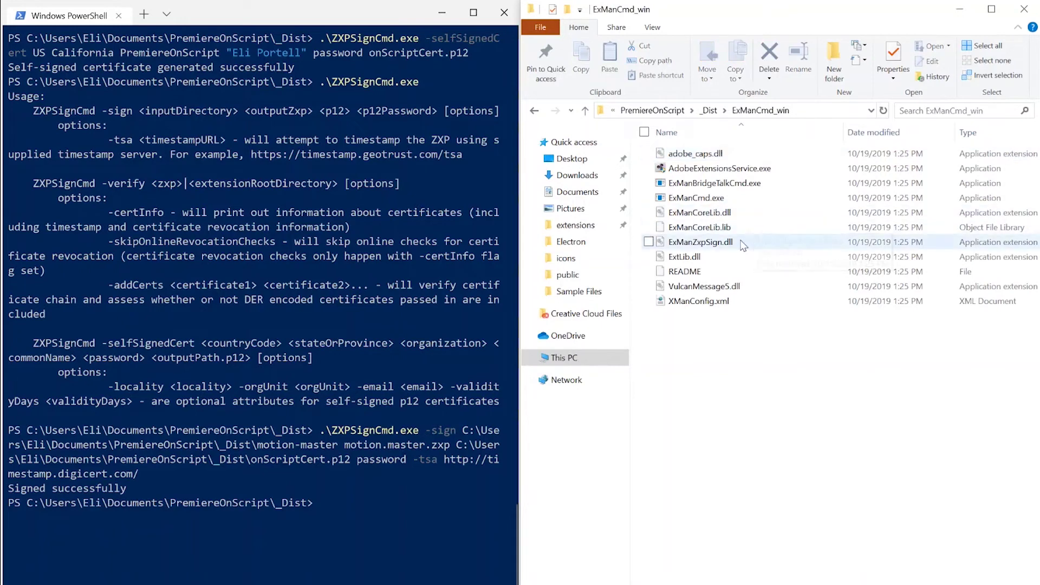
click(696, 198)
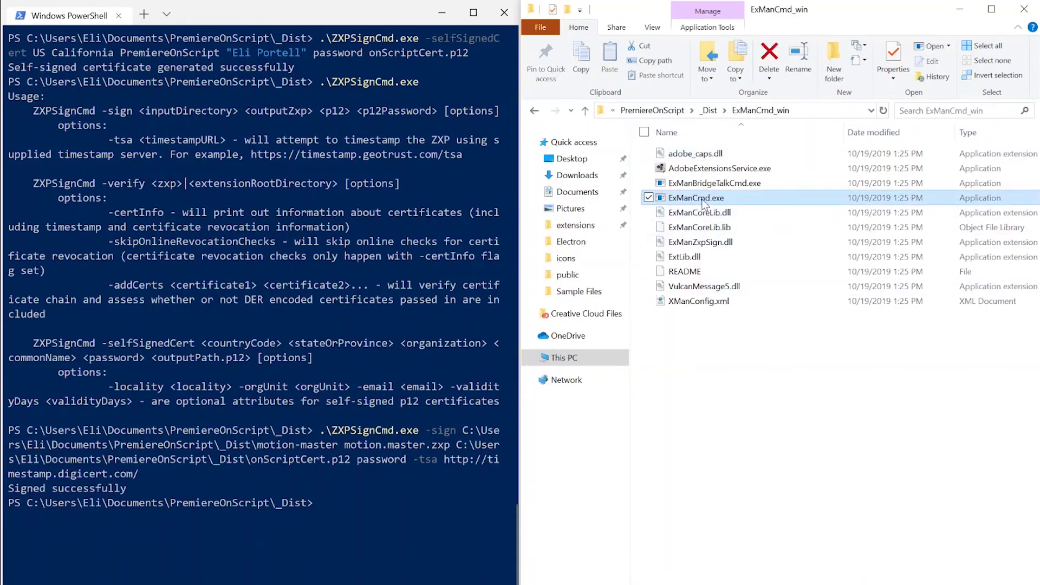
mouse_move(704, 203)
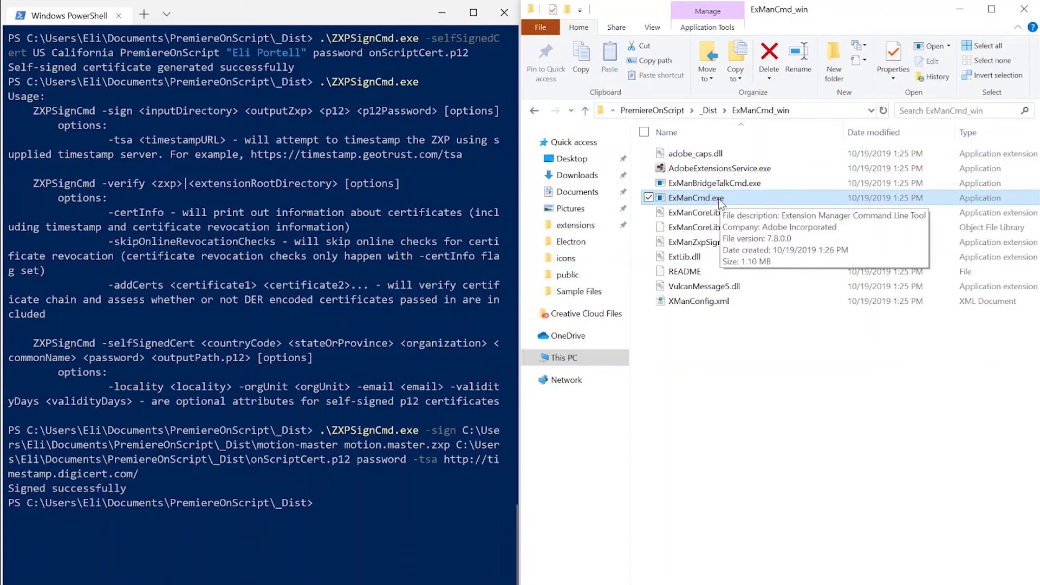
Run .\ExManCmd.exe in PowerShell to print its usage help.
click(402, 561)
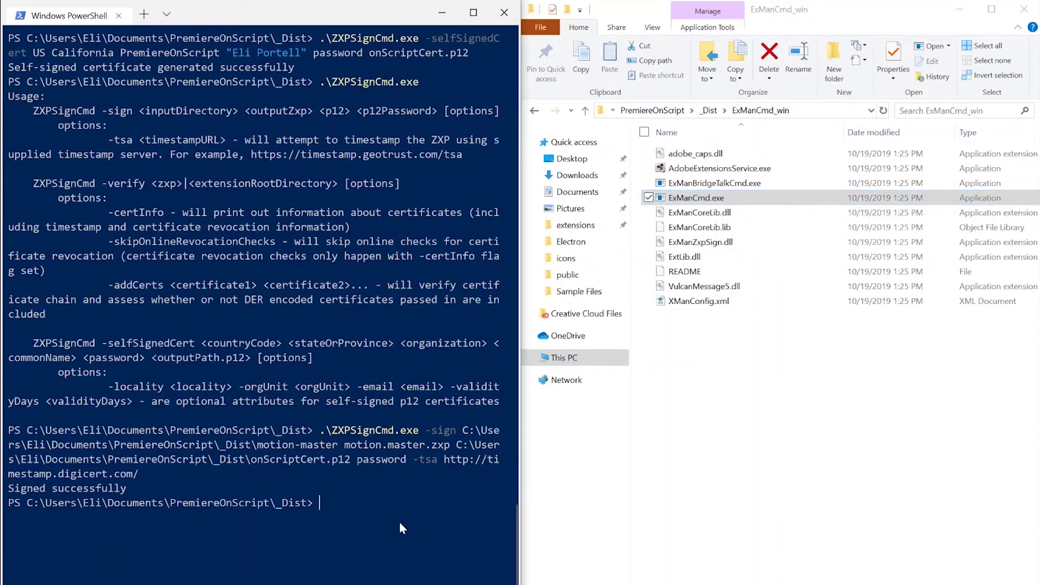
text(.\ExManCmd_win\e)
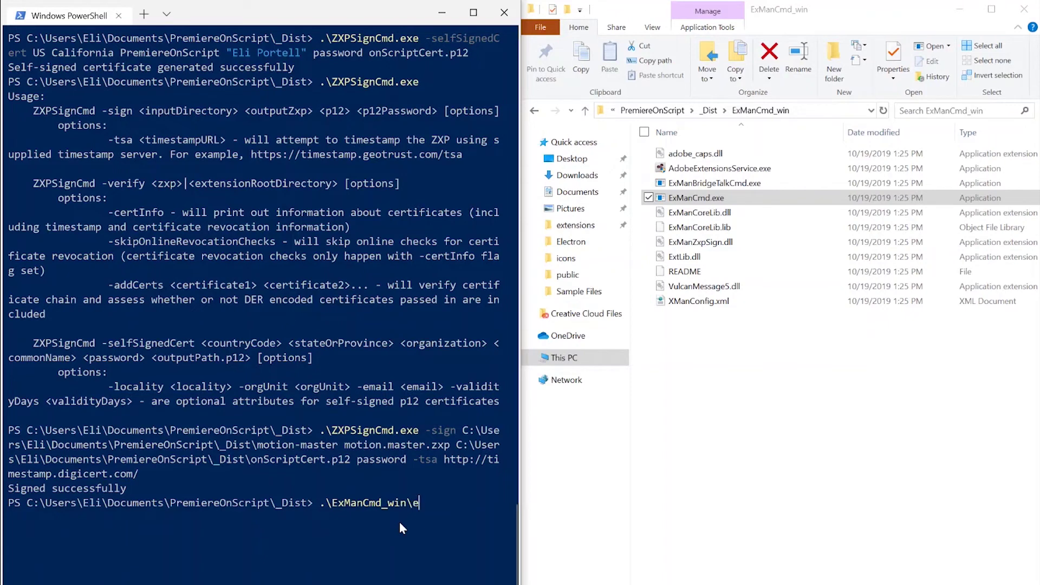
text(ManCmd.exe)
key(Return)
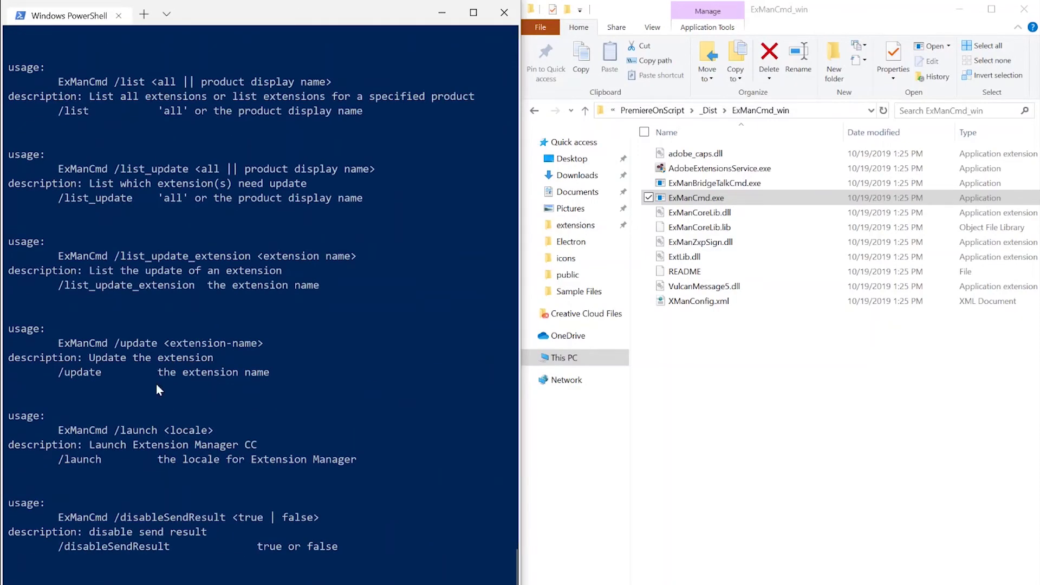
Find and select the /install usage line, then clear the terminal.
scroll(257, 130, up, 3)
scroll(256, 130, up, 15)
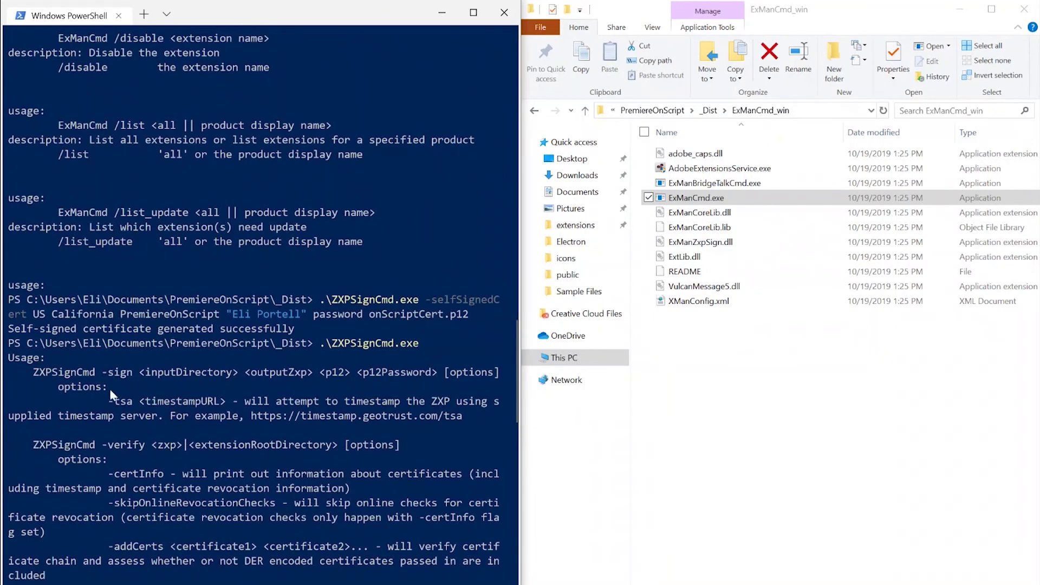
scroll(163, 330, down, 12)
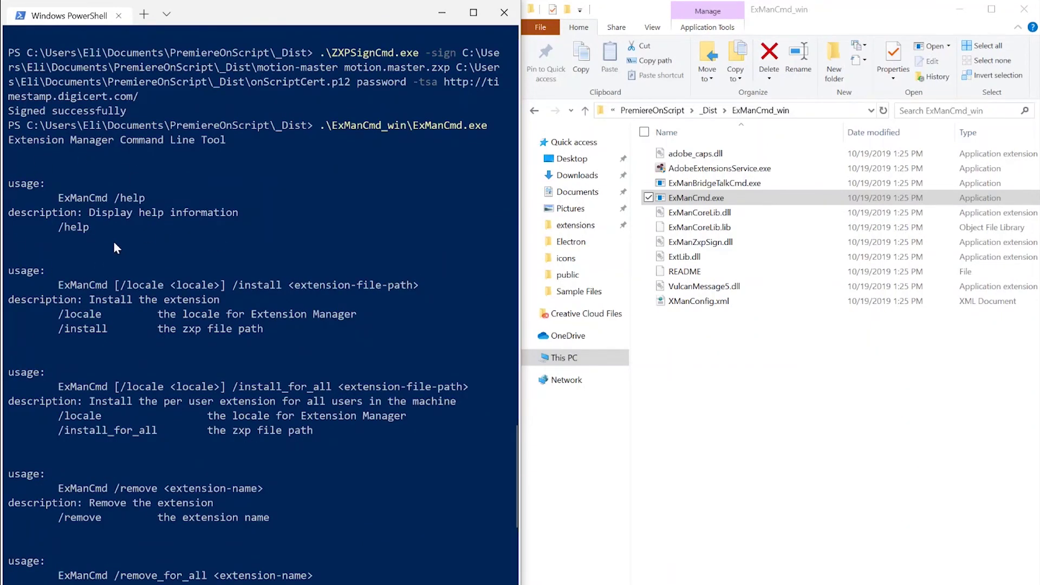
scroll(116, 246, down, 5)
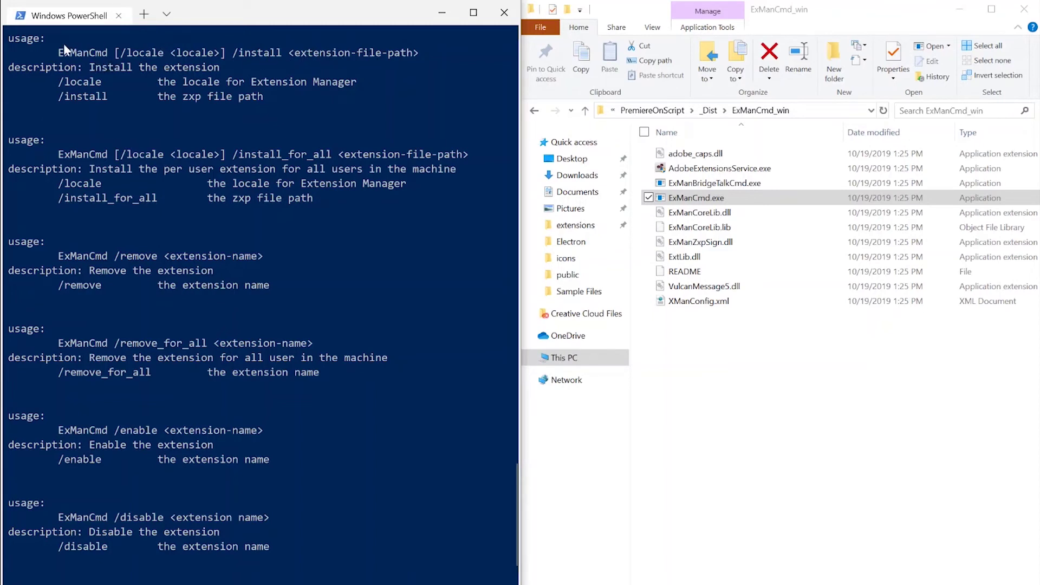
drag(64, 48, 422, 59)
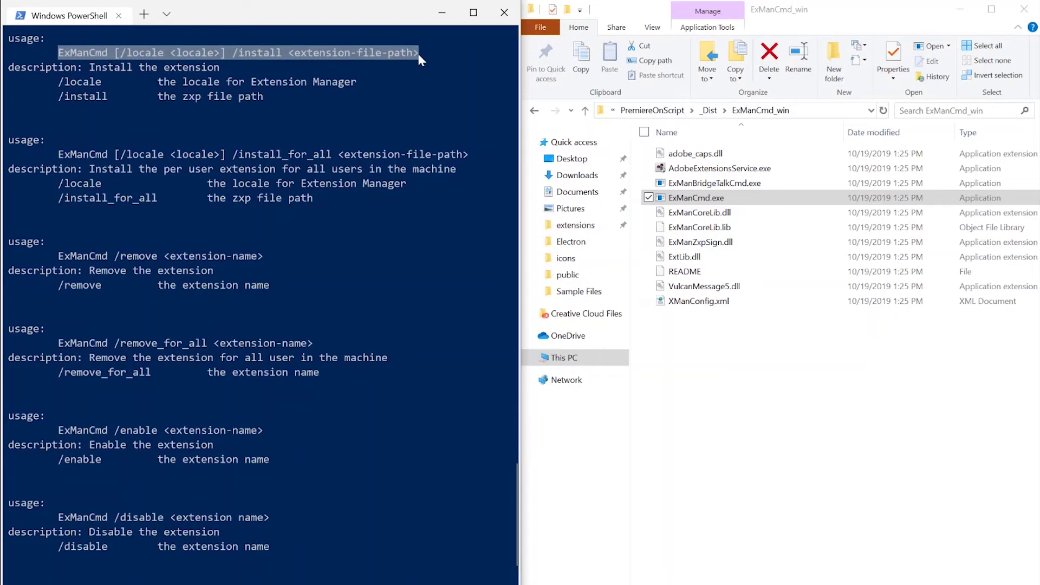
scroll(379, 109, down, 12)
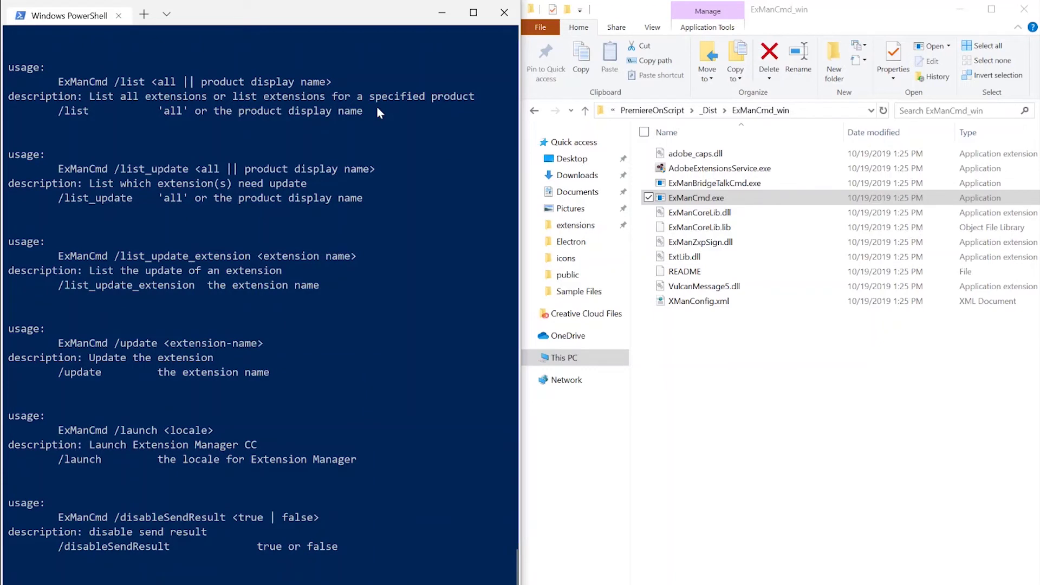
key(ctrl+l)
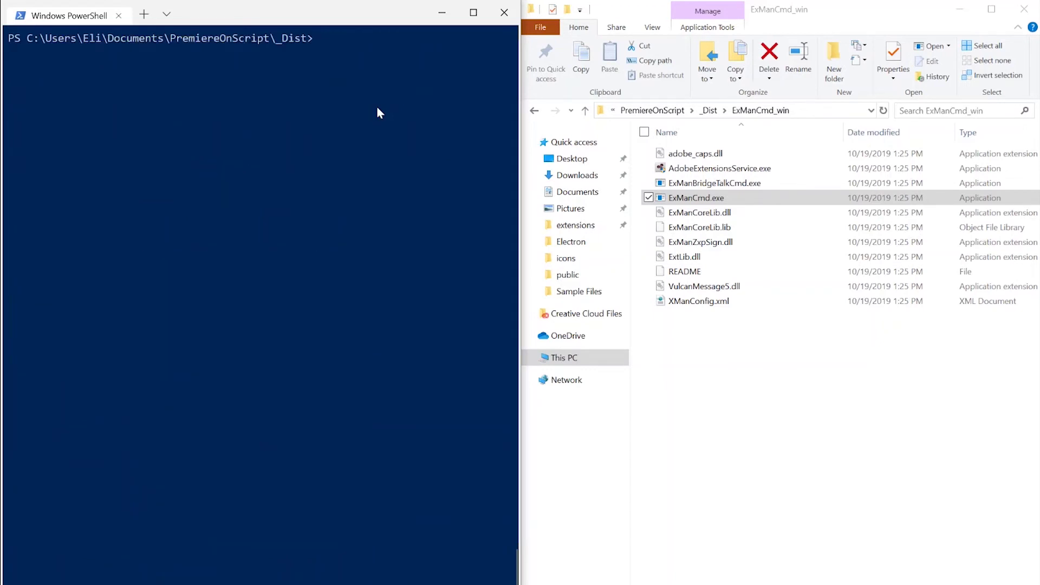
Clear the screen and rerun ExManCmd.exe to review its help again.
text(clear)
key(Up)
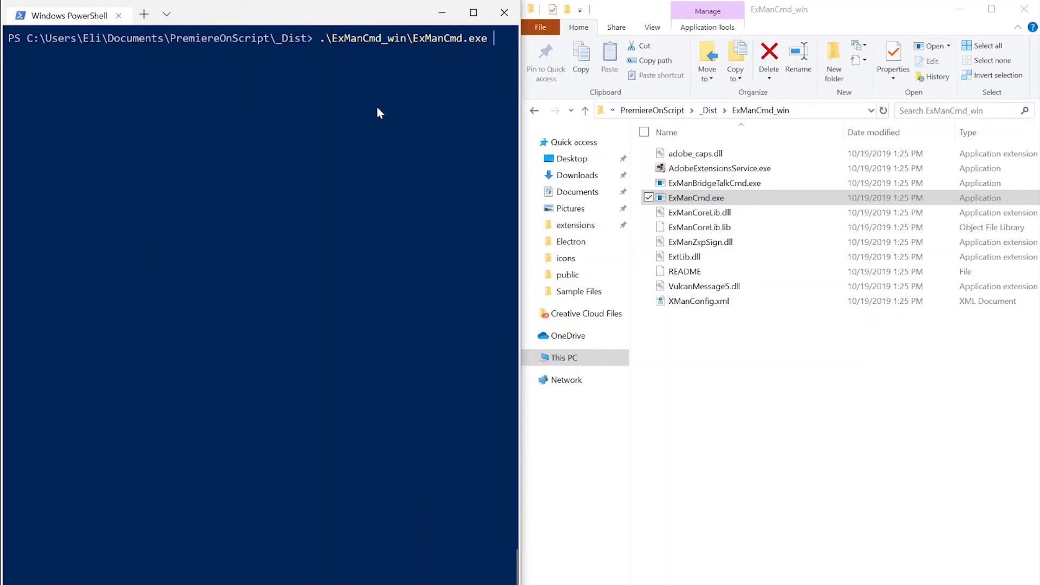
key(Return)
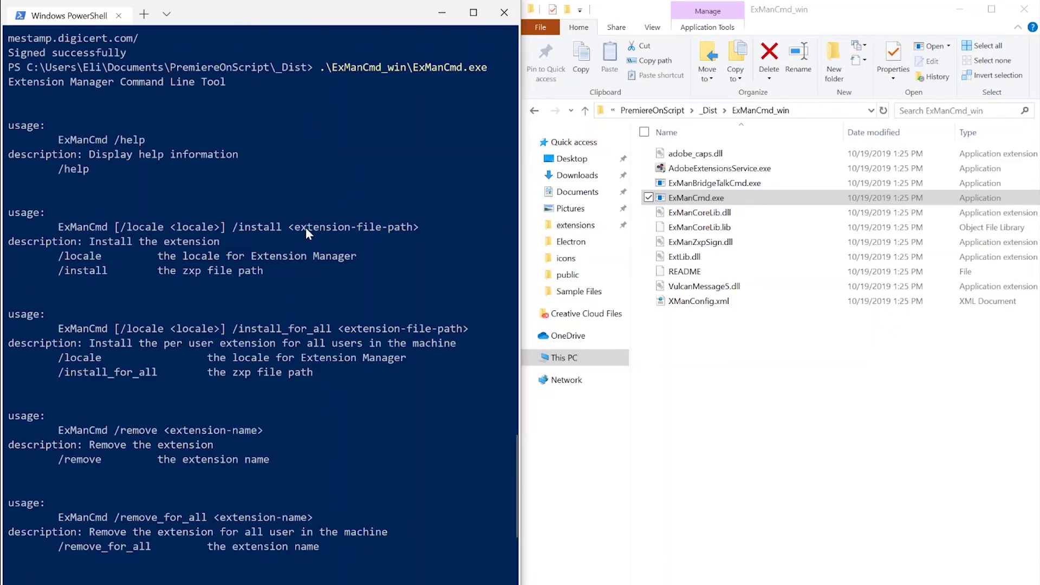
key(Up)
key(ctrl+l)
Build the ExManCmd /install command with the full _Dist\motion.master.zxp path.
text(/)
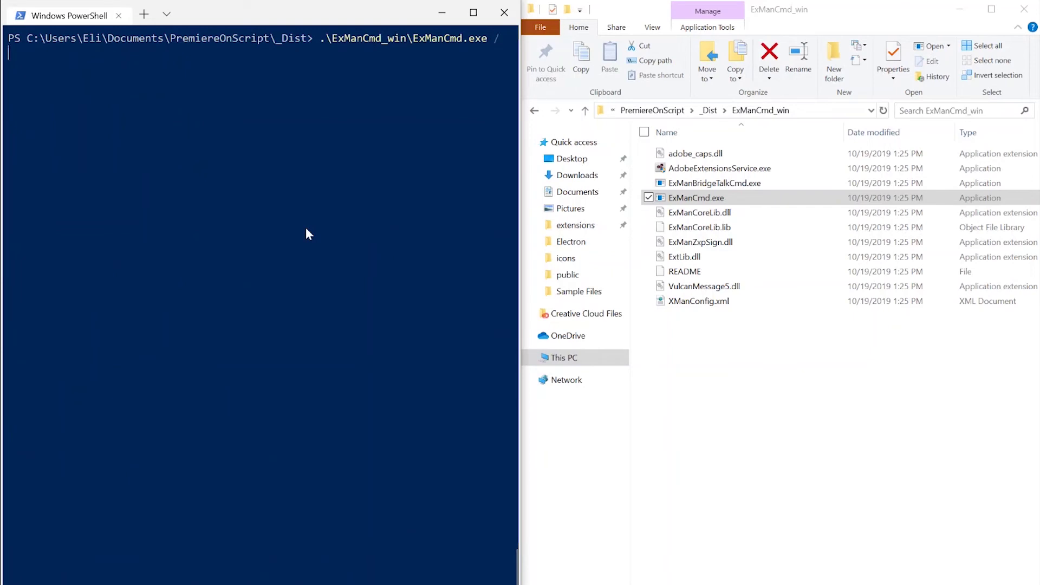
text(install)
click(710, 111)
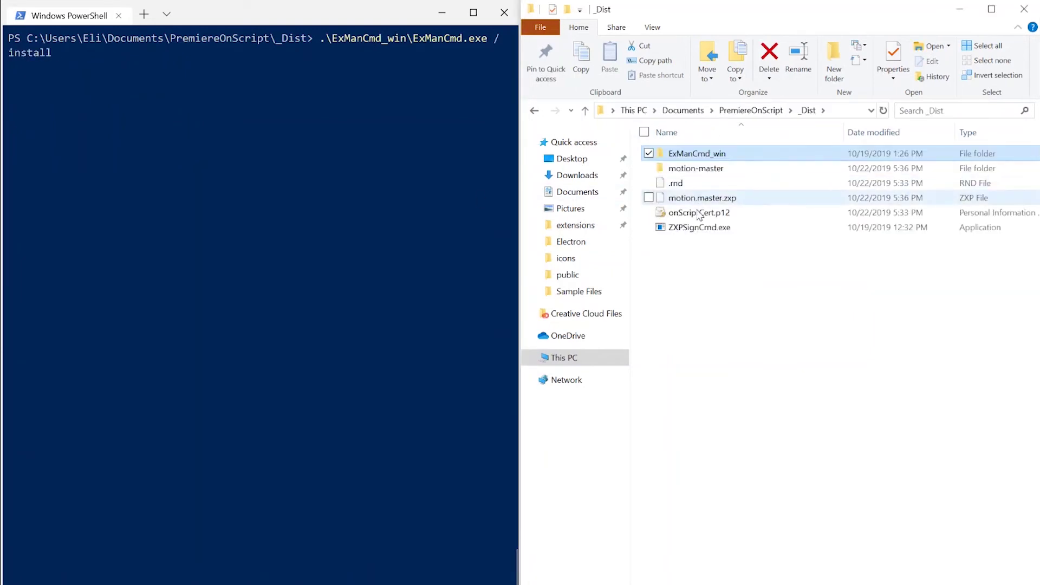
click(697, 198)
click(841, 110)
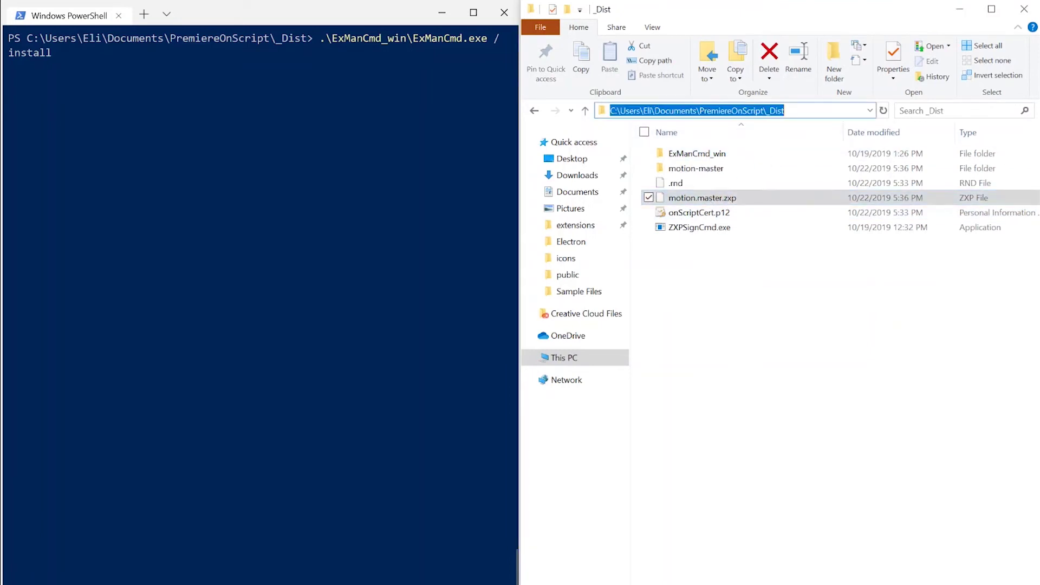
key(ctrl+c)
click(312, 137)
key(ctrl+v)
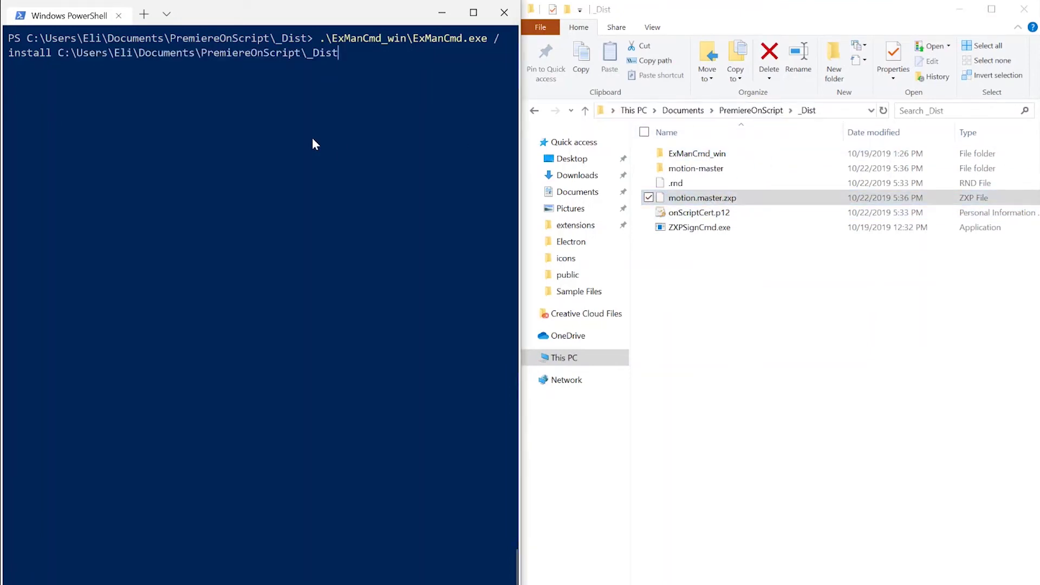
text(\motion.master.zx)
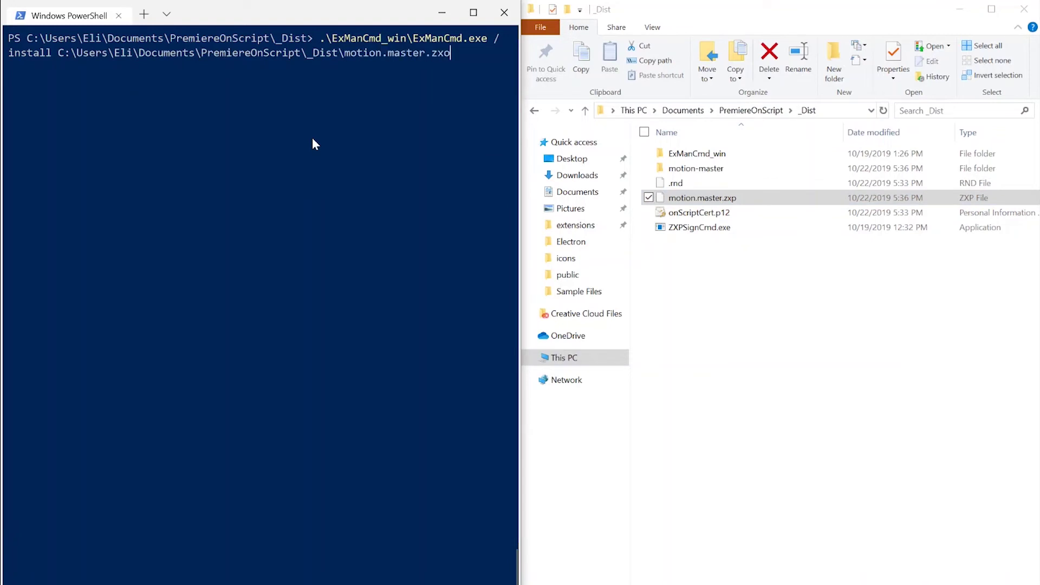
text(p)
Delete the old premiereOnScript.motionMaster folder from CEP extensions and run the install.
click(576, 225)
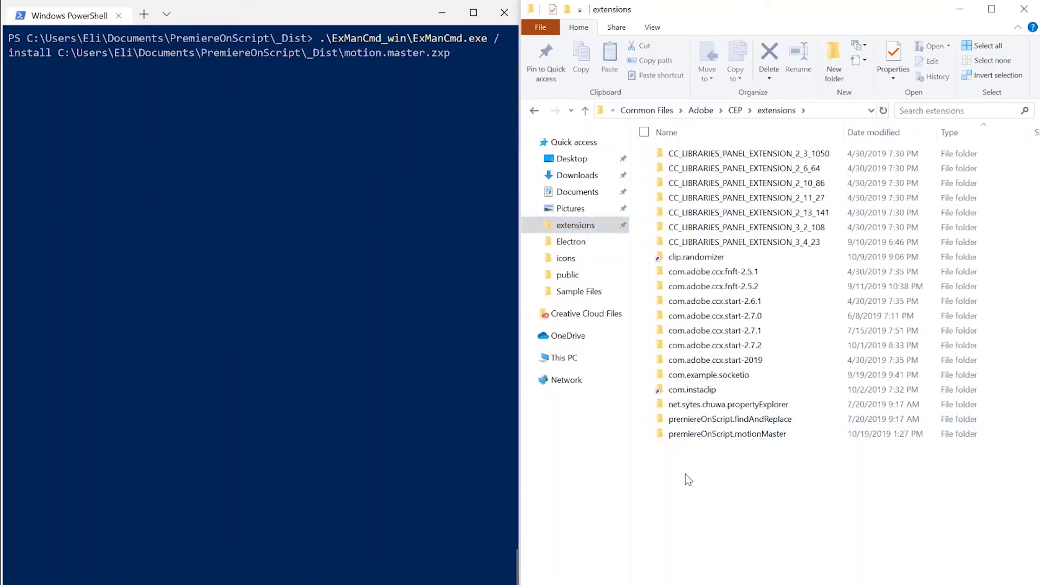
click(713, 440)
key(Delete)
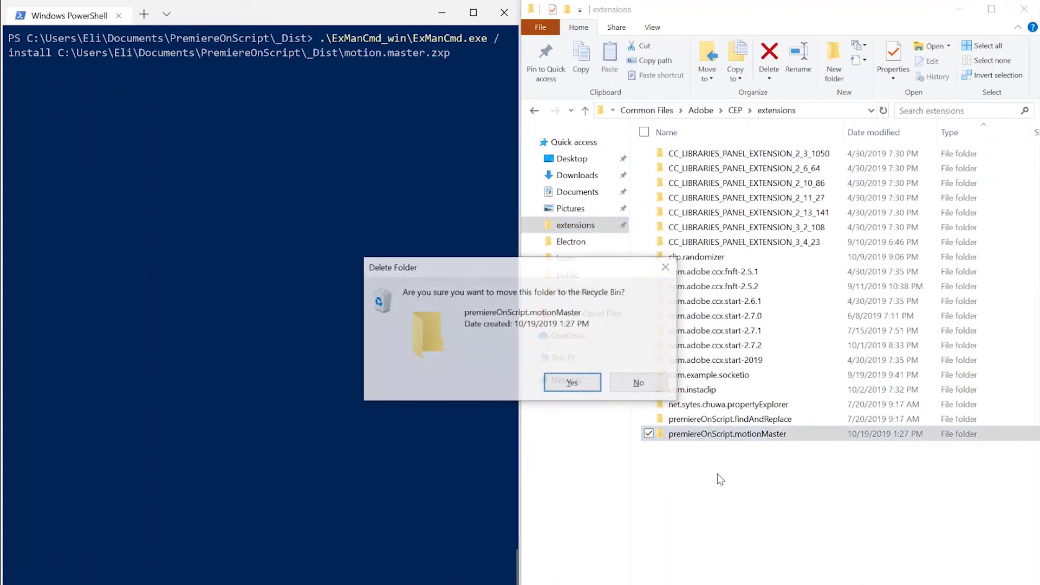
key(Return)
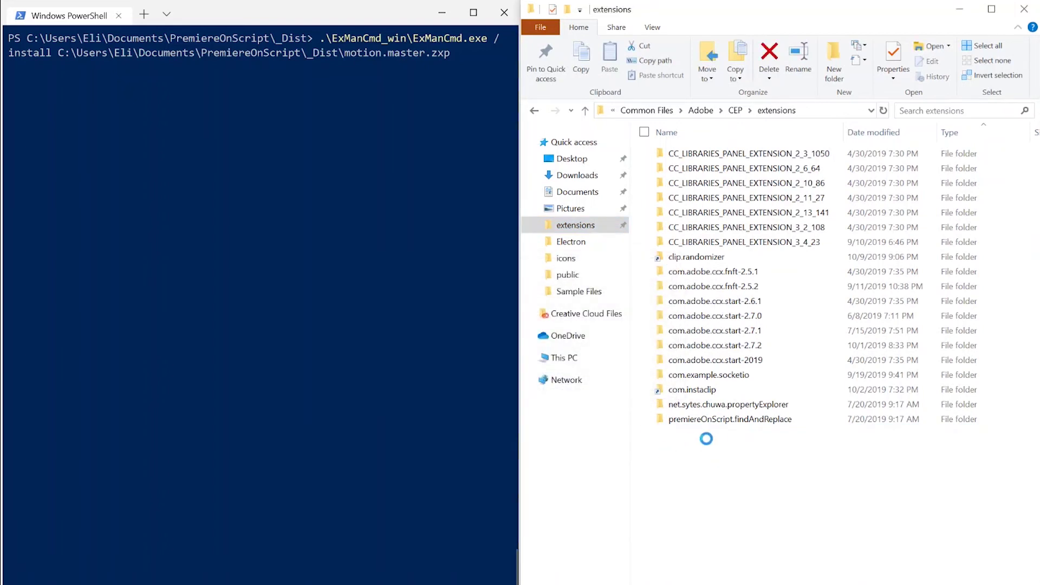
click(457, 327)
key(Return)
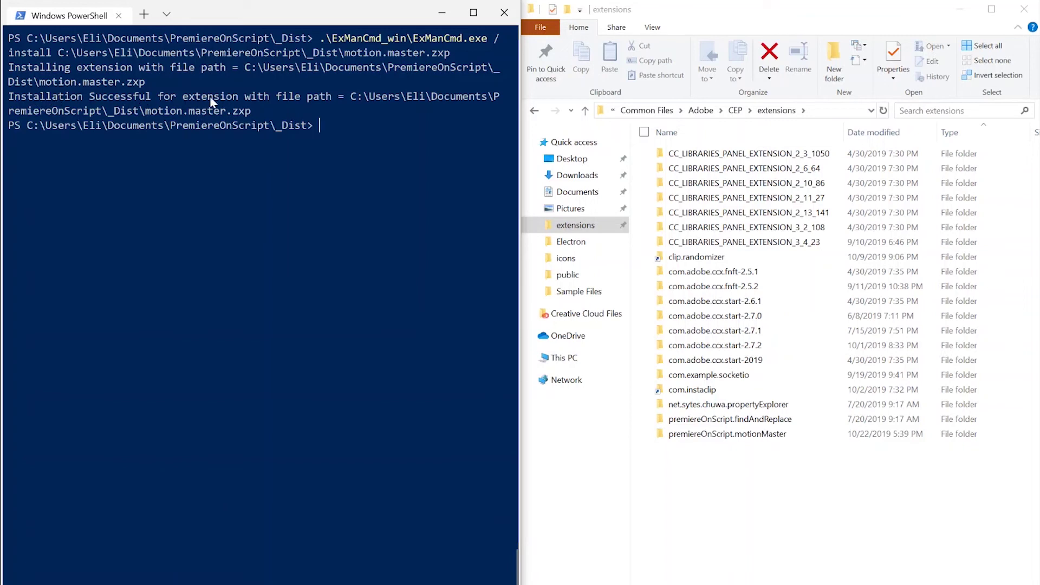
click(740, 498)
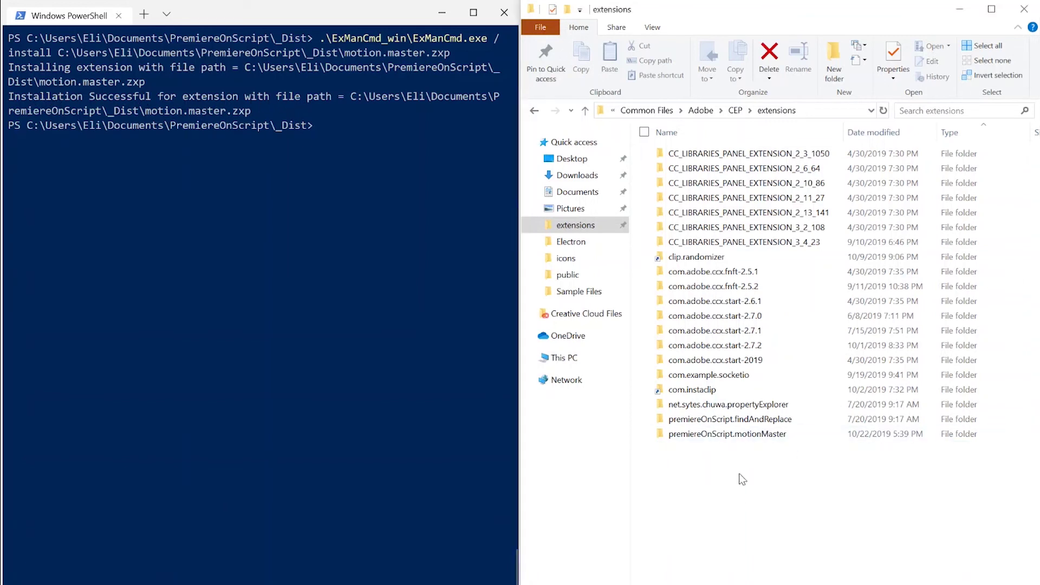
Open the premiereOnScript.motionMaster extension folder to view its css, CSXS, js, jsx, lib and META-INF folders.
click(740, 440)
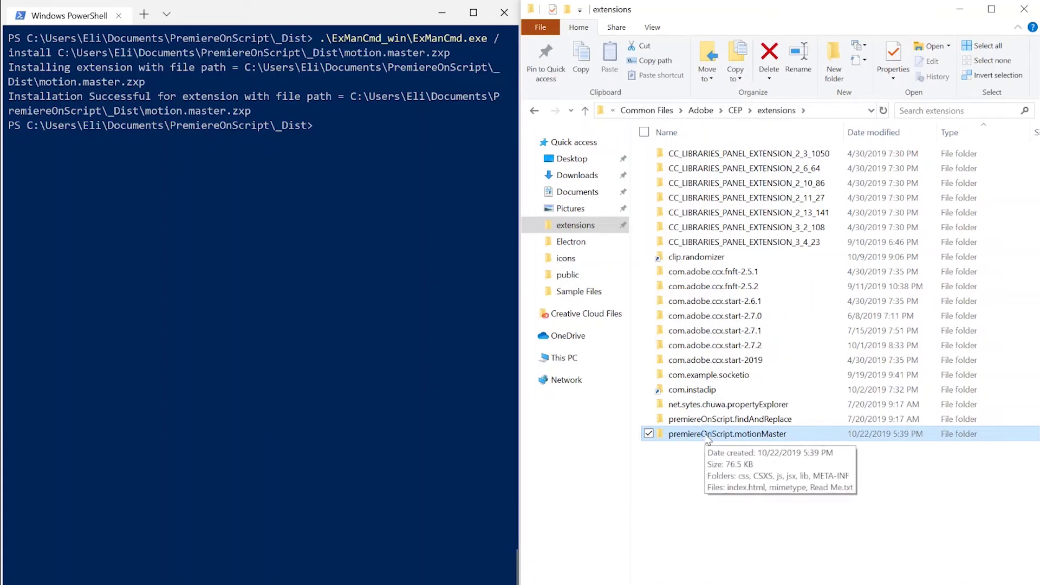
double_click(705, 434)
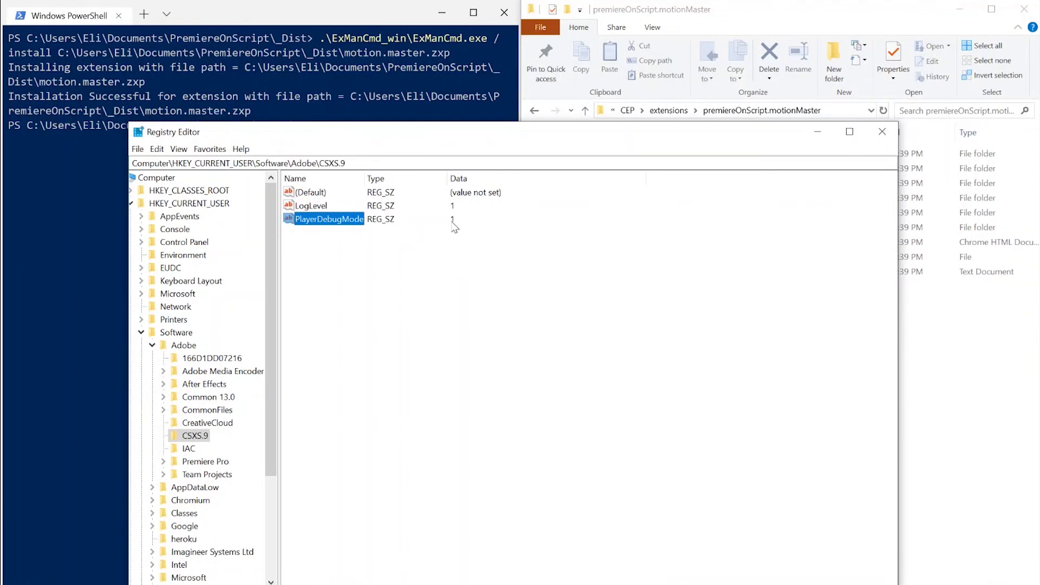
Change the PlayerDebugMode value data from 1 to 0.
right_click(354, 223)
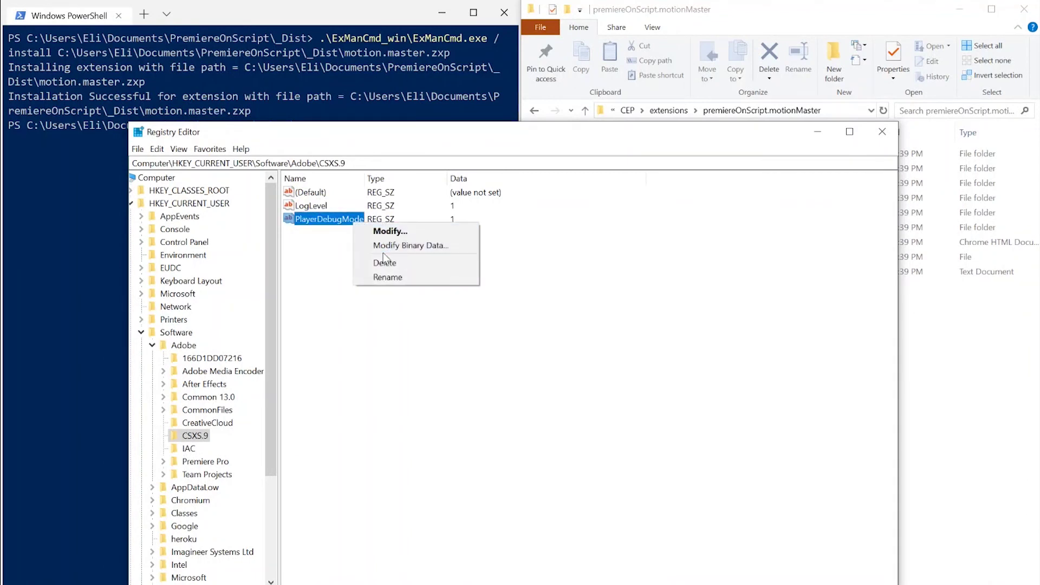
click(380, 228)
text(1)
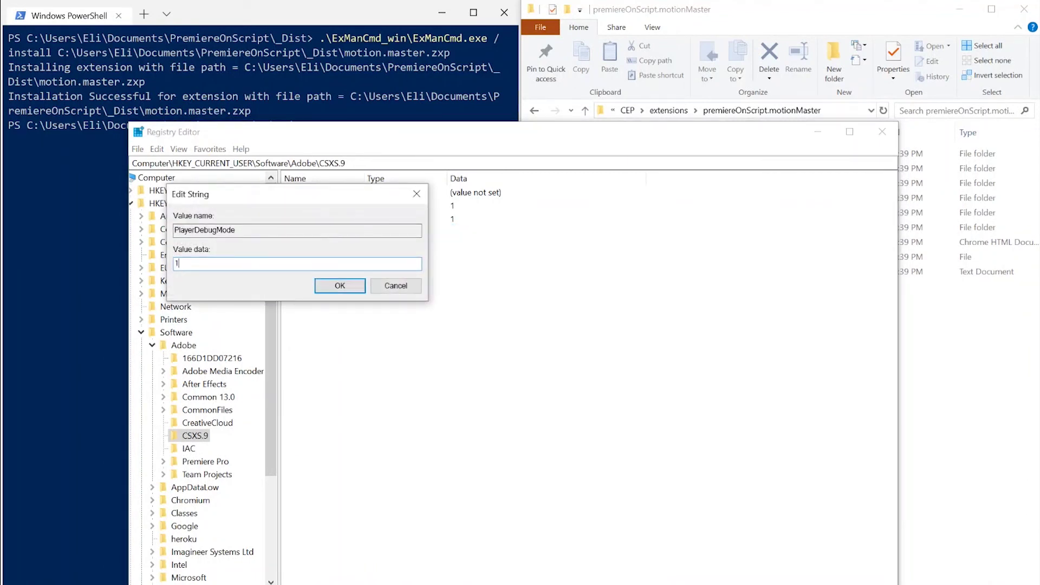
key(BackSpace)
text(0)
key(Return)
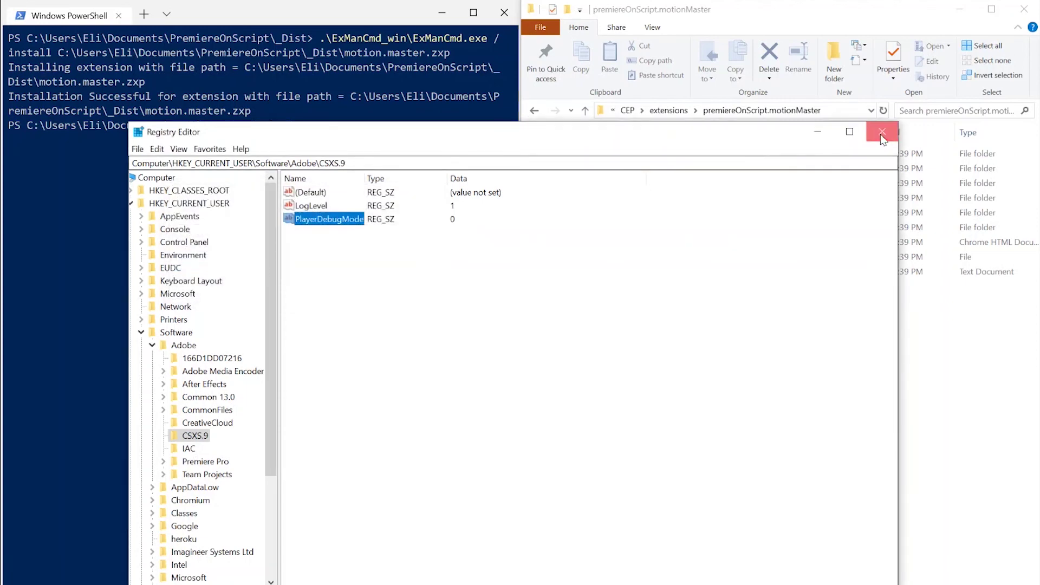
Close Registry Editor and launch Adobe Premiere Pro 2019 from Windows search.
click(882, 131)
key(super)
text(premiere)
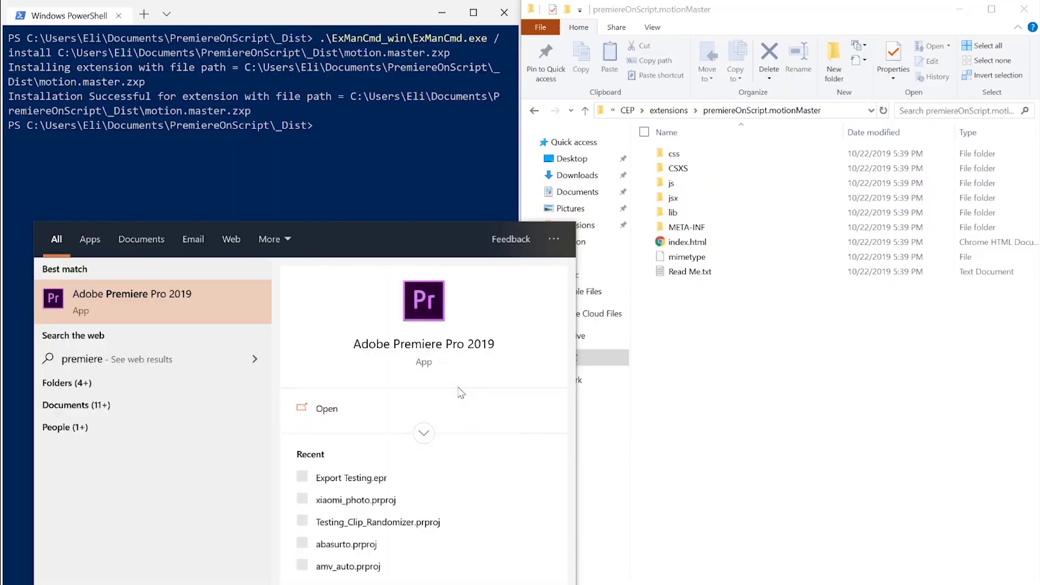
key(Return)
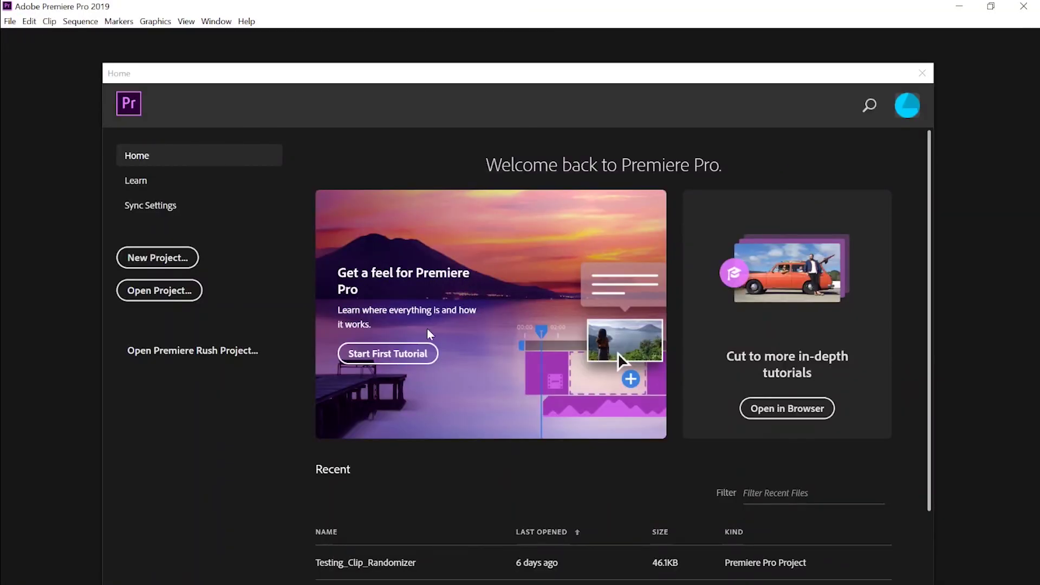
Create an Untitled project and open the Motion Hub panel from Window > Extensions.
click(198, 268)
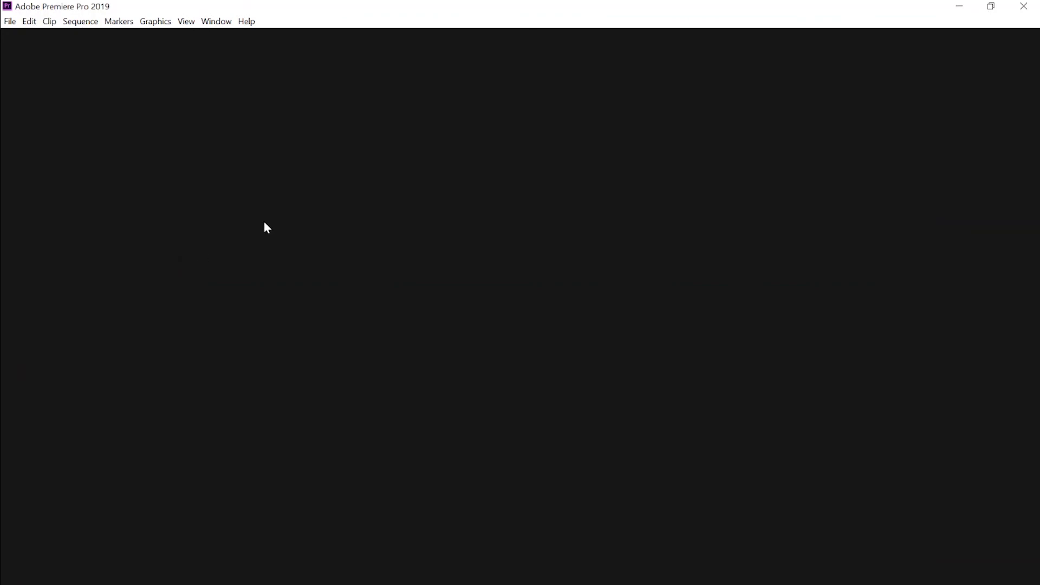
click(635, 544)
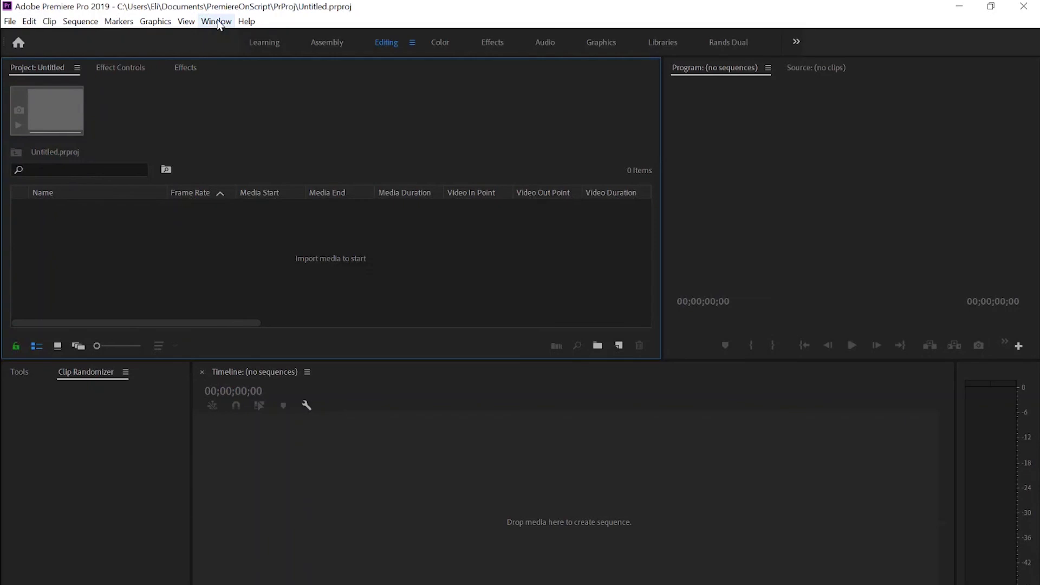
click(217, 21)
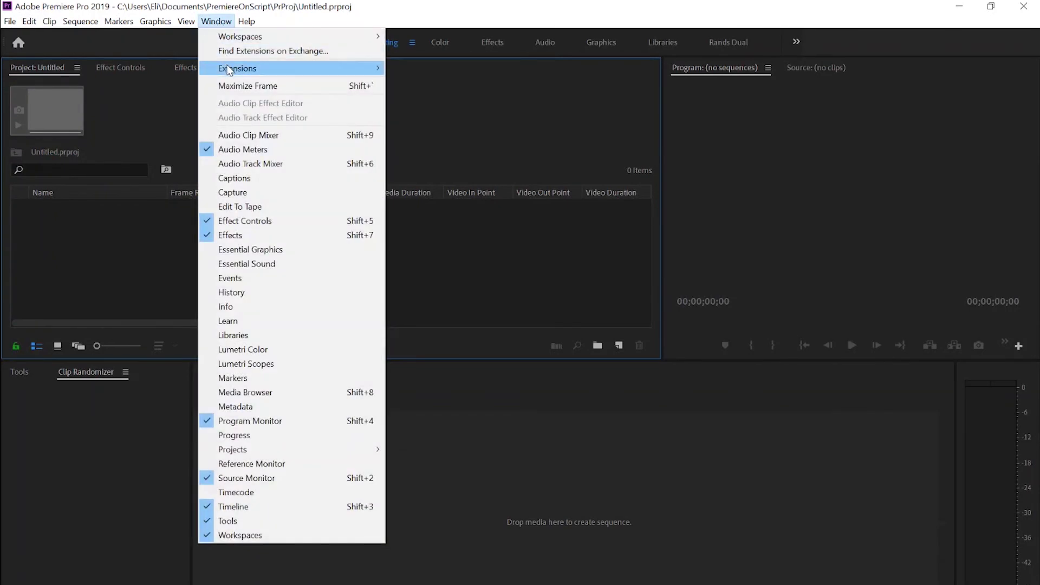
mouse_move(229, 70)
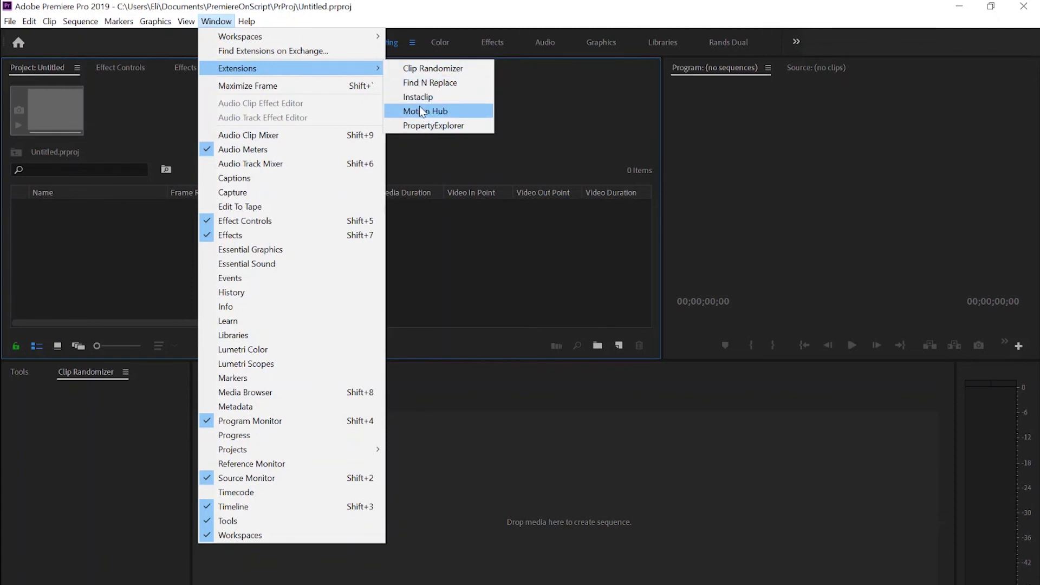
click(419, 108)
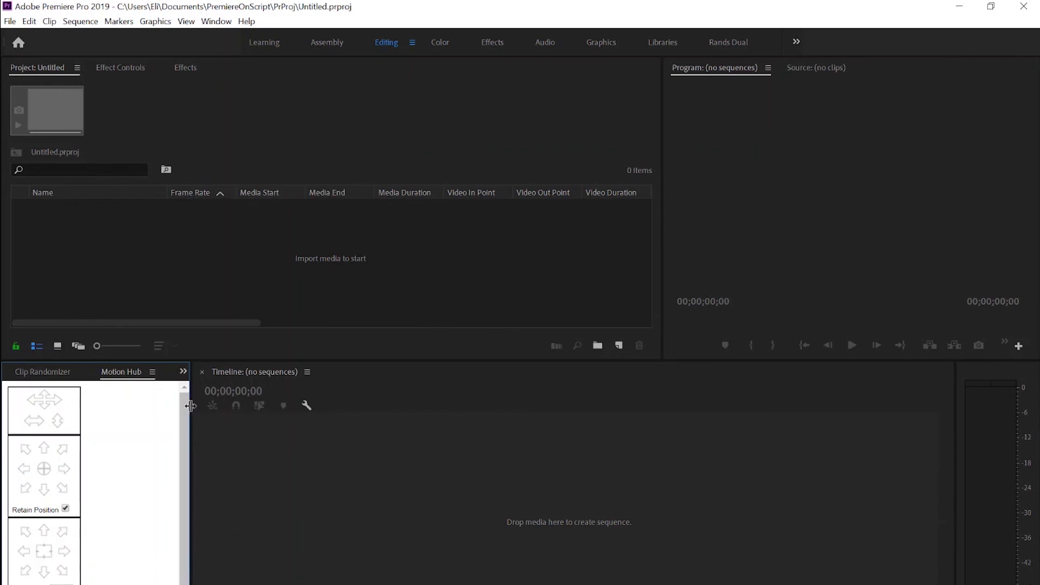
Widen the Motion Hub panel, then switch back to PowerShell.
drag(187, 406, 124, 405)
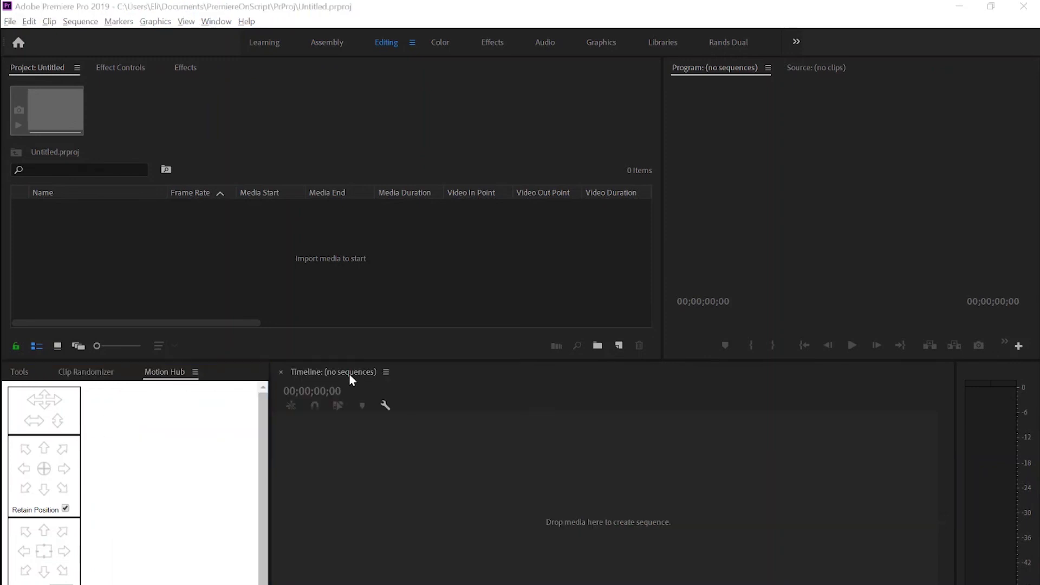
key(alt+Tab)
key(alt+Tab)
key(alt+Tab)
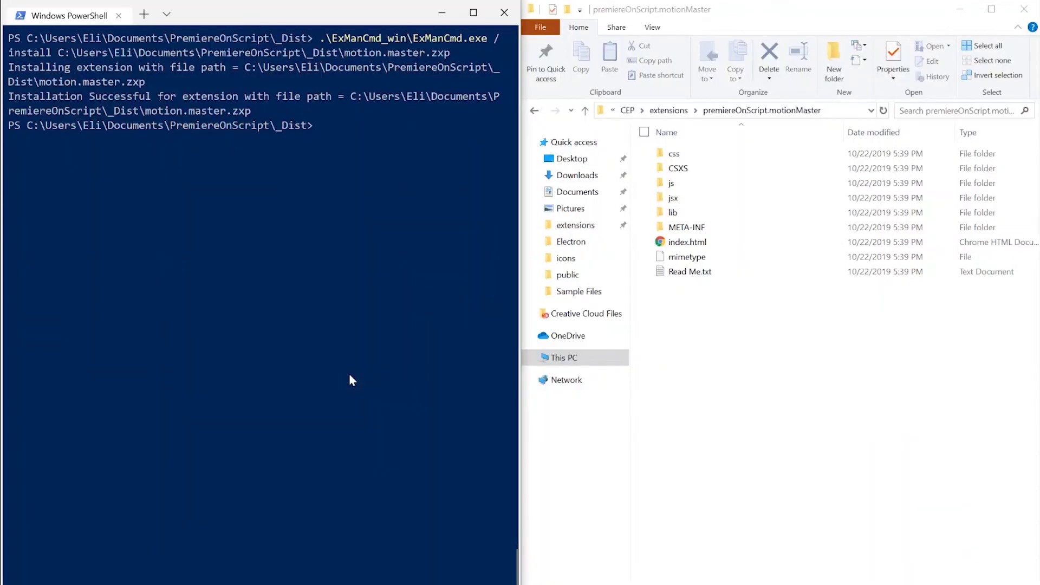